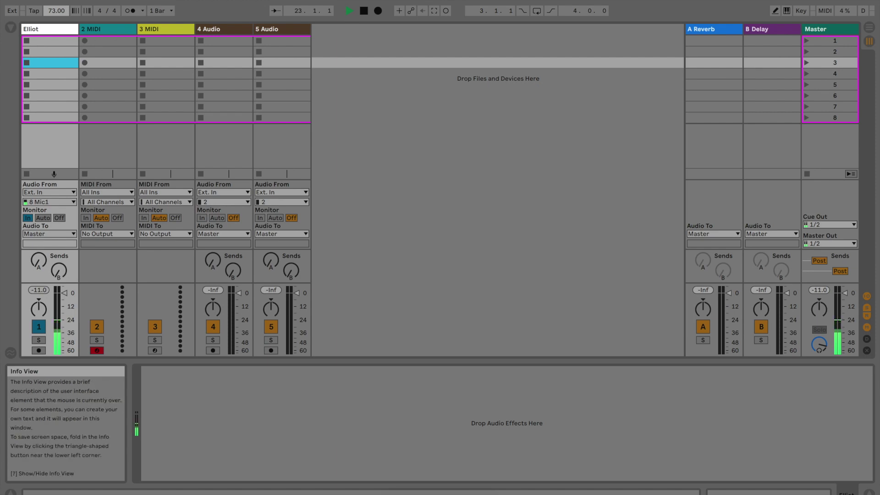
Step: Hide the Info View help panel and stop playback so the position returns to 1.1.1
{"action": "key", "text": "shift+slash"}
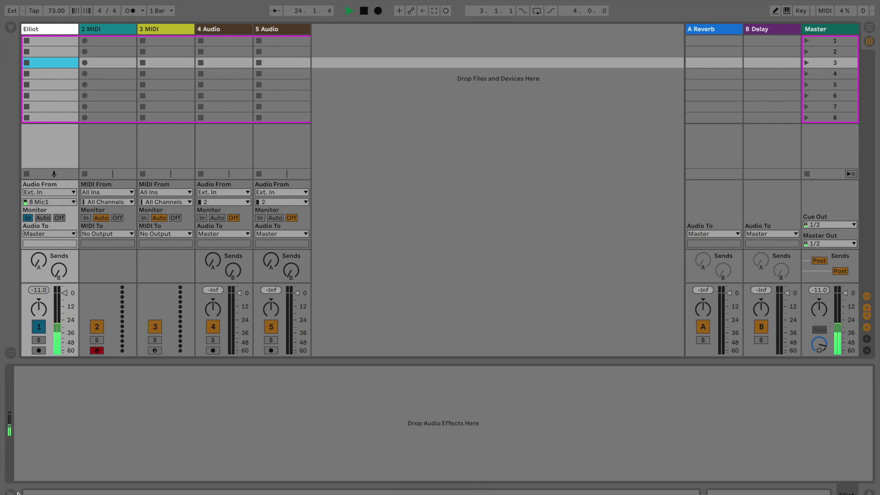
{"action": "key", "text": "shift+slash"}
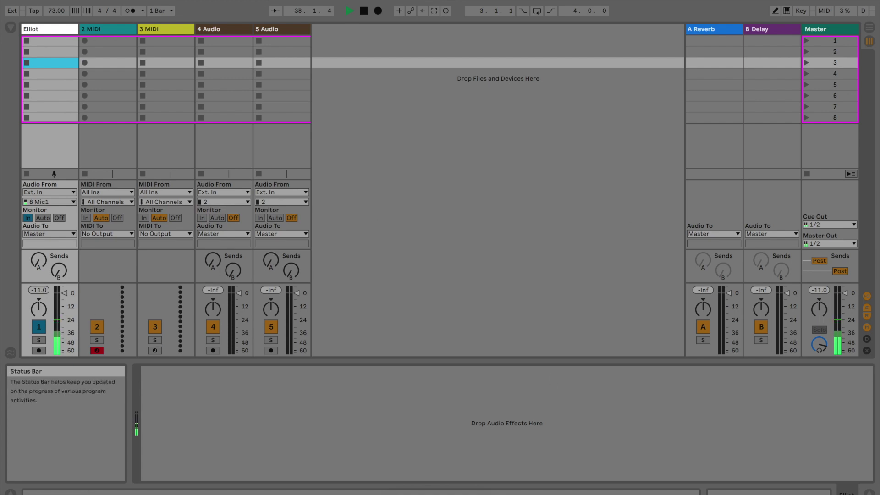
{"action": "left_click", "coordinate": [10, 492]}
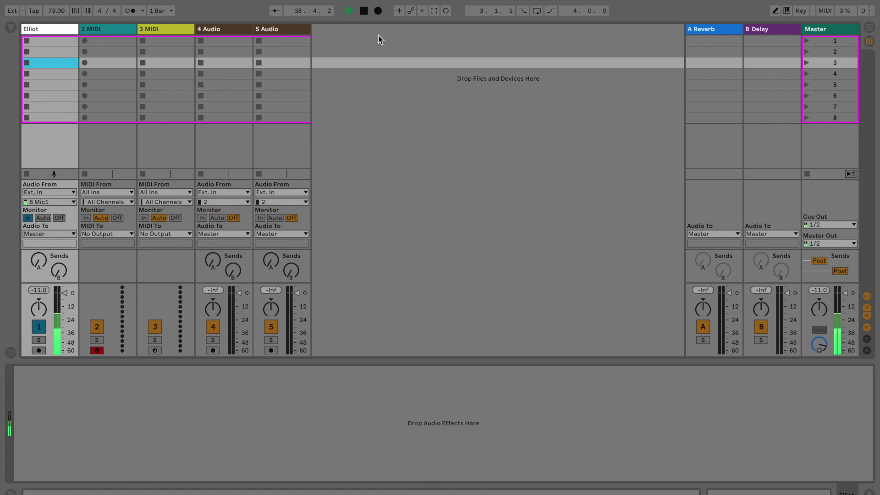
{"action": "left_click", "coordinate": [365, 11]}
Step: Select each track header in turn, ending on the Elliot track
{"action": "left_click", "coordinate": [91, 31]}
{"action": "left_click", "coordinate": [155, 29]}
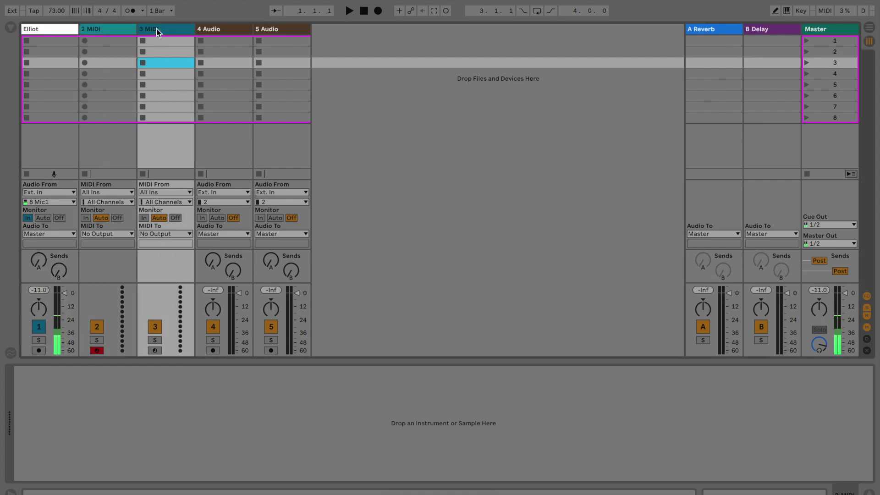
{"action": "left_click", "coordinate": [222, 29]}
{"action": "left_click", "coordinate": [274, 28]}
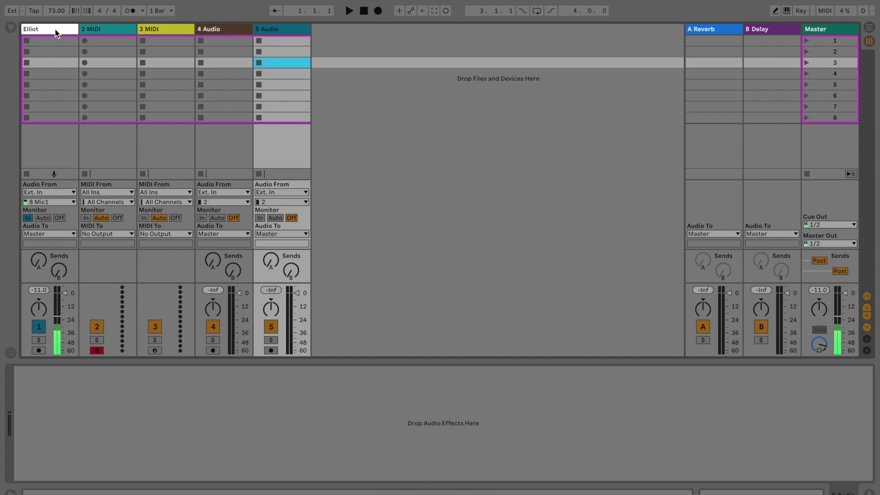
{"action": "left_click", "coordinate": [39, 29]}
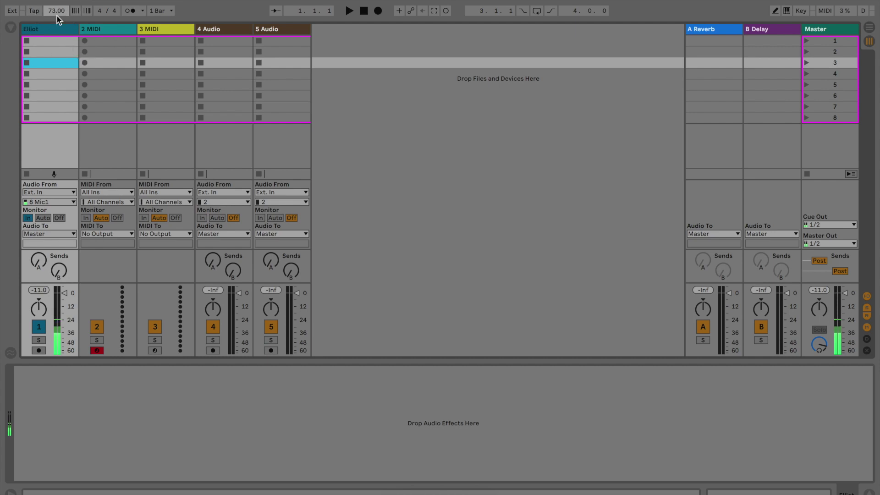
{"action": "left_click", "coordinate": [35, 11]}
Step: Tap in a tempo, then enter 120 for a tempo of 120.00 BPM
{"action": "left_click", "coordinate": [35, 10]}
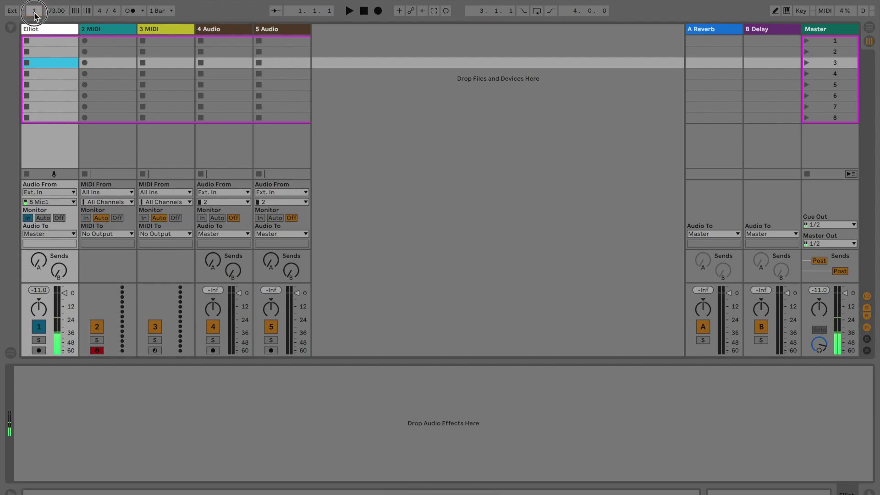
{"action": "left_click", "coordinate": [34, 12]}
{"action": "left_click", "coordinate": [56, 10]}
{"action": "type", "text": "120"}
{"action": "key", "text": "Return"}
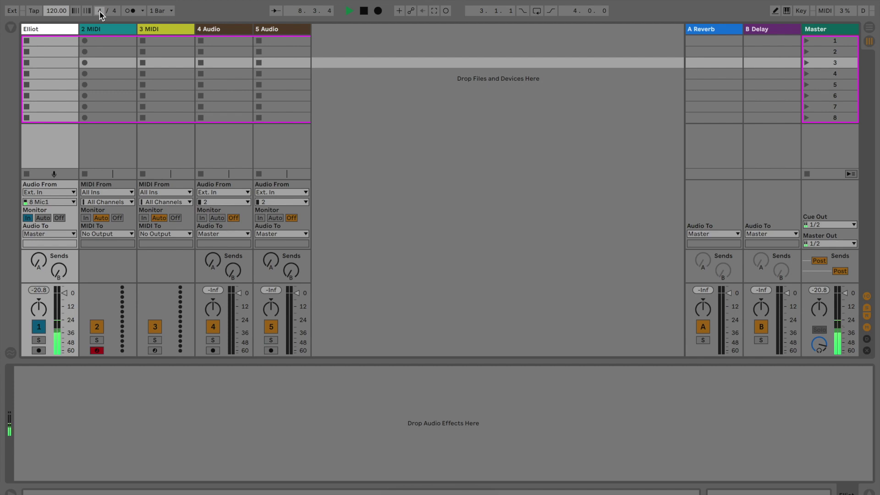
Step: Adjust the time signature, leaving it at 4/4, and stop playback
{"action": "mouse_move", "coordinate": [101, 14]}
{"action": "left_mouse_down"}
{"action": "mouse_move", "coordinate": [101, 4]}
{"action": "mouse_move", "coordinate": [101, 12]}
{"action": "left_mouse_up"}
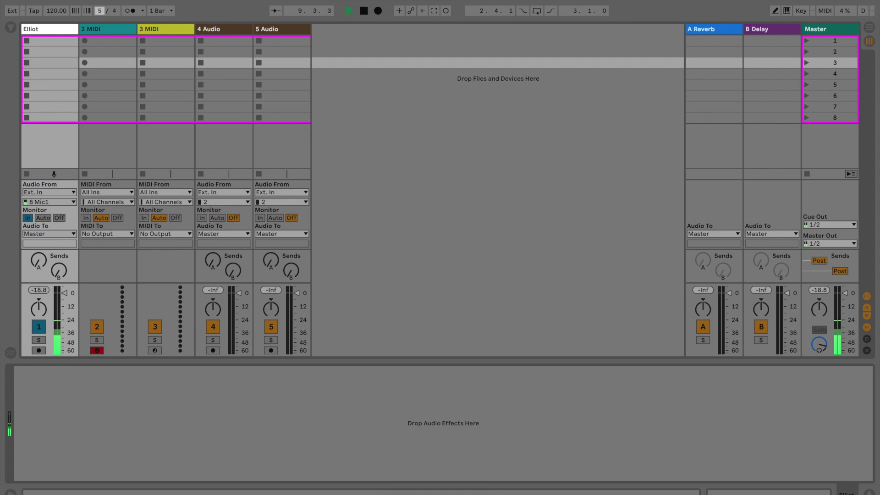
{"action": "left_click", "coordinate": [114, 10]}
{"action": "type", "text": "4"}
{"action": "left_click", "coordinate": [363, 12]}
Step: Play from the start with the metronome and toggle its only-while-recording option
{"action": "left_click", "coordinate": [130, 17]}
{"action": "left_click", "coordinate": [349, 12]}
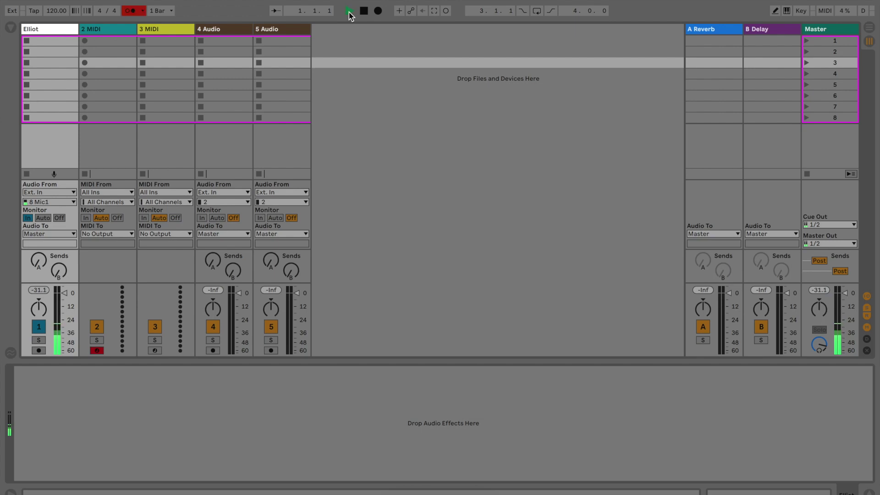
{"action": "left_click", "coordinate": [143, 11]}
{"action": "left_click", "coordinate": [177, 119]}
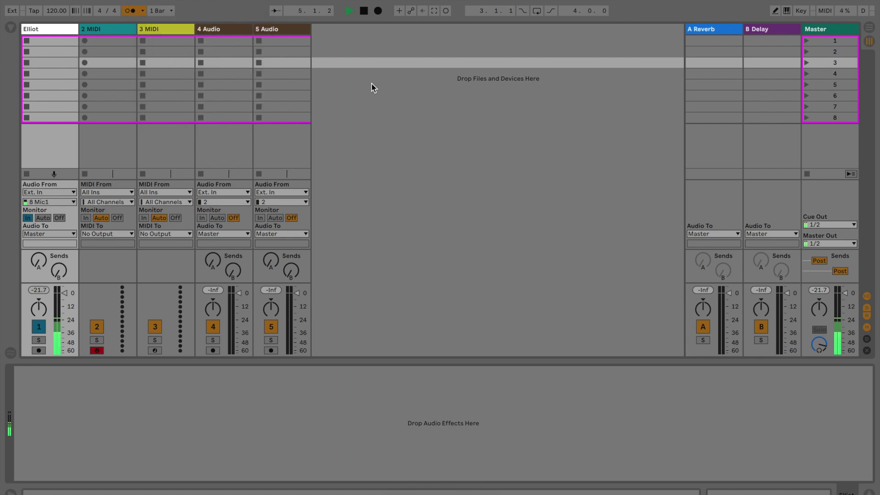
Step: Set the metronome sound to Wood and choose a count-in length
{"action": "left_click", "coordinate": [142, 11]}
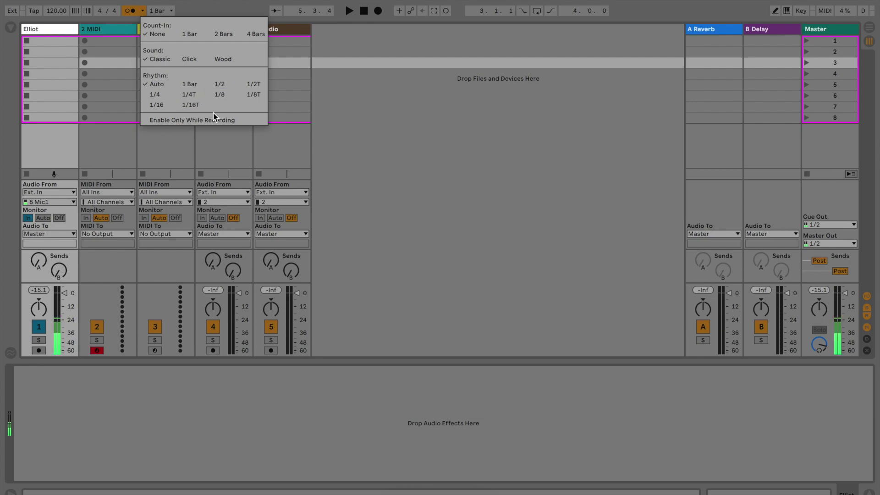
{"action": "left_click", "coordinate": [218, 59]}
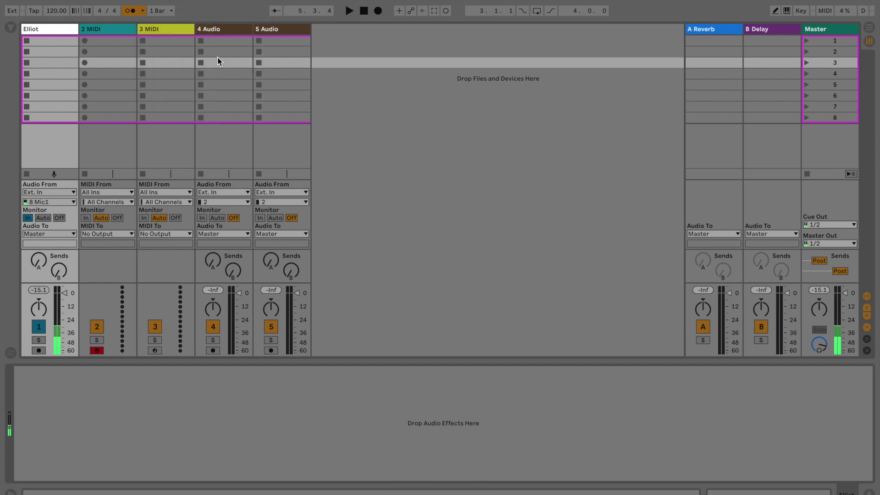
{"action": "key", "text": "space"}
{"action": "left_click", "coordinate": [143, 10]}
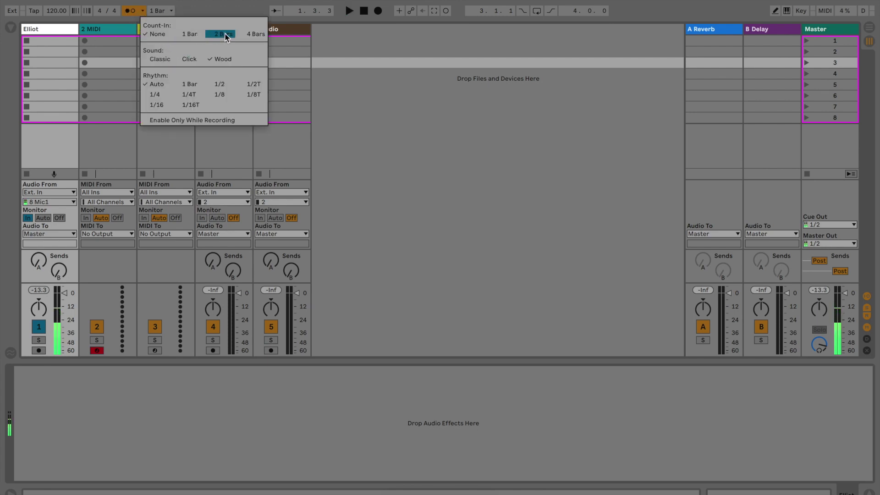
{"action": "left_click", "coordinate": [188, 35]}
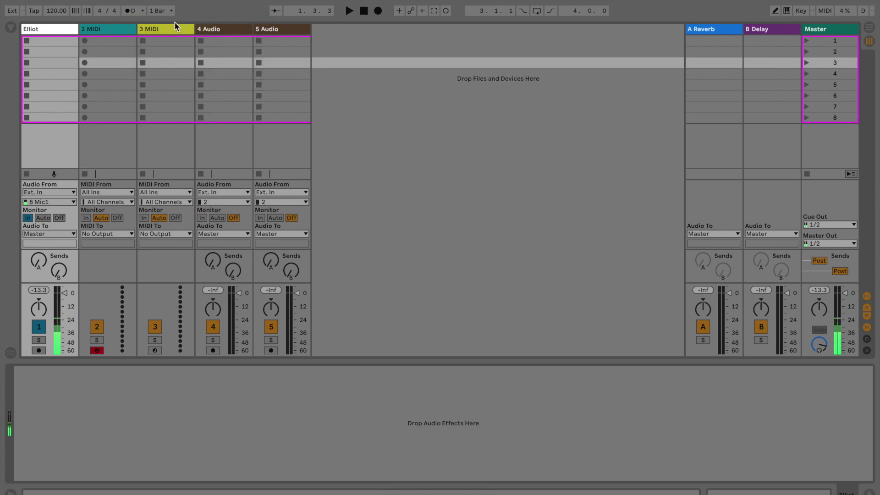
Step: Check the global launch quantization choices, leaving it at 1 Bar
{"action": "left_click", "coordinate": [171, 11]}
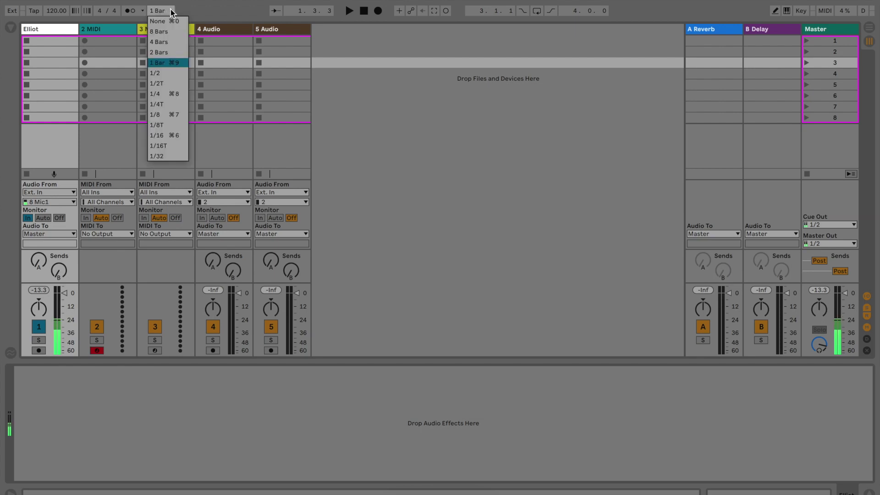
{"action": "left_click", "coordinate": [328, 124]}
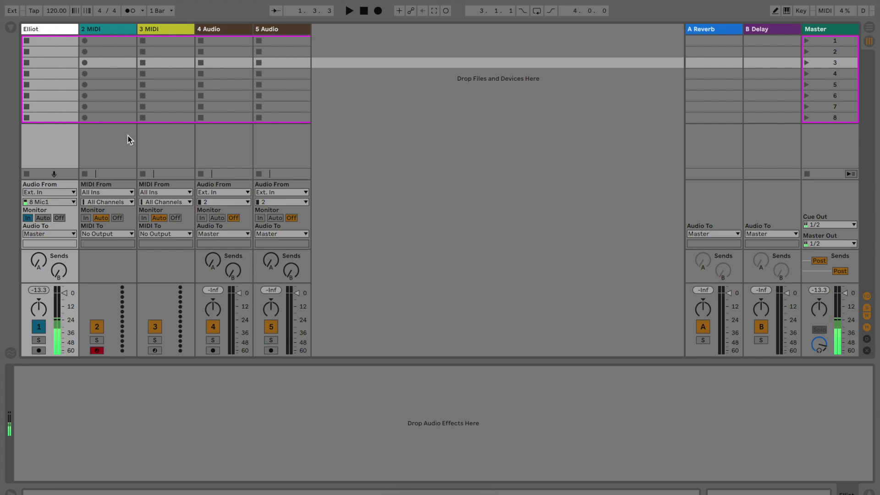
{"action": "left_click", "coordinate": [161, 10]}
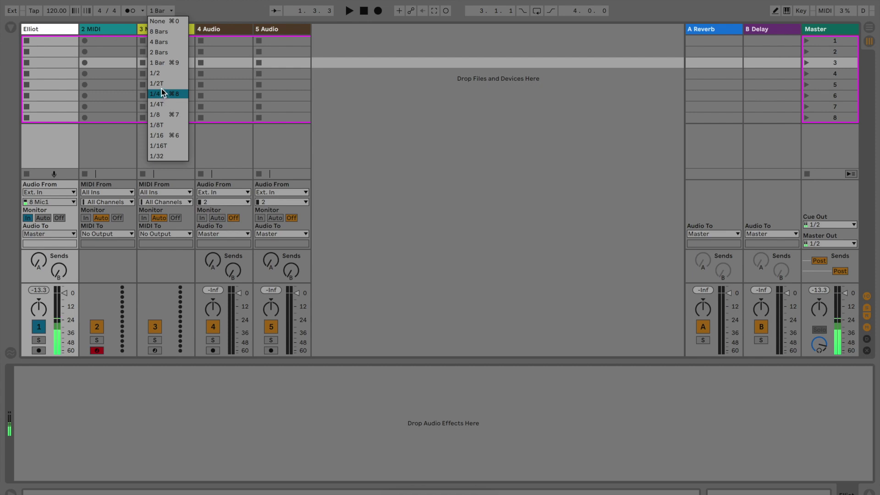
{"action": "left_click", "coordinate": [328, 100]}
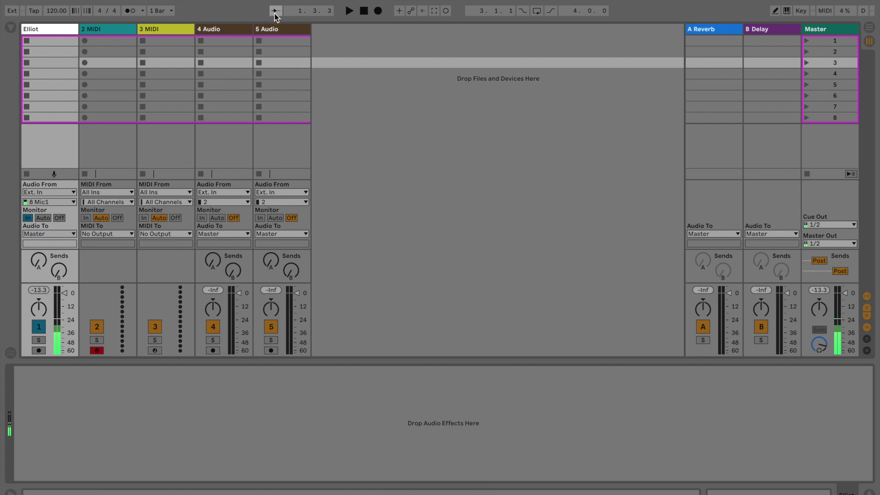
{"action": "left_click", "coordinate": [869, 30]}
Step: Zoom the arrangement in on bars 26–40 and play from bar 31
{"action": "scroll", "coordinate": [400, 148], "scroll_direction": "up", "scroll_amount": 2}
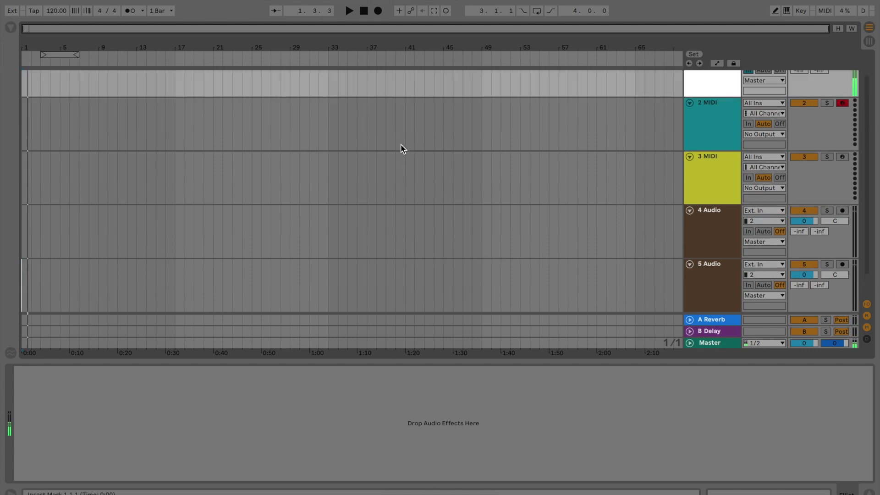
{"action": "scroll", "coordinate": [400, 149], "scroll_direction": "up", "scroll_amount": 2}
{"action": "scroll", "coordinate": [403, 147], "scroll_direction": "down", "scroll_amount": 2}
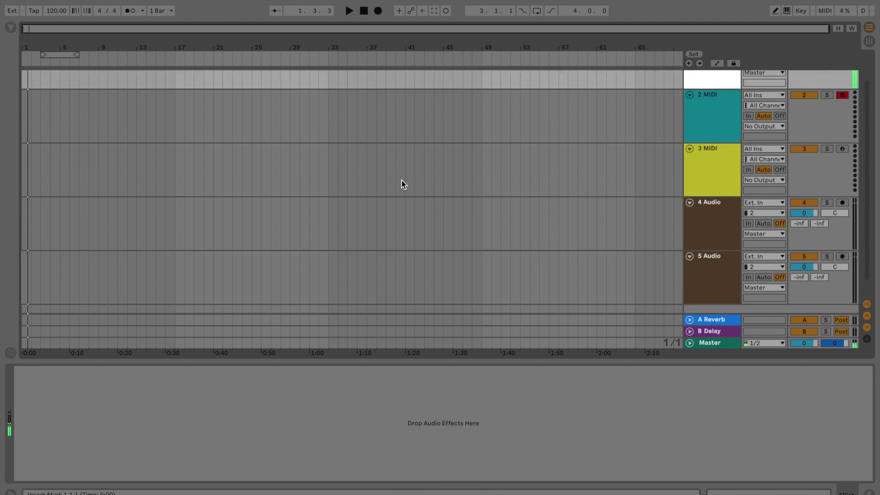
{"action": "left_click", "coordinate": [310, 82]}
{"action": "left_click", "coordinate": [330, 83]}
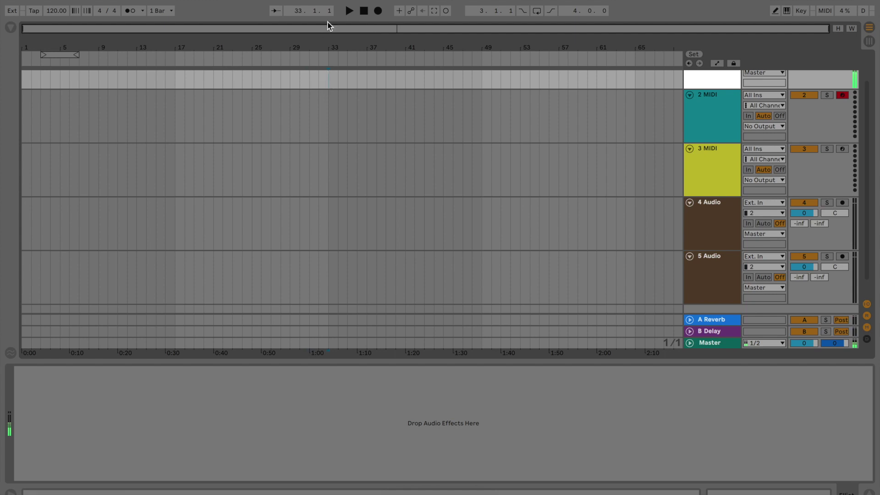
{"action": "mouse_move", "coordinate": [329, 43]}
{"action": "left_mouse_down"}
{"action": "mouse_move", "coordinate": [328, 55]}
{"action": "mouse_move", "coordinate": [328, 43]}
{"action": "left_mouse_up"}
{"action": "left_click", "coordinate": [265, 87]}
{"action": "key", "text": "space"}
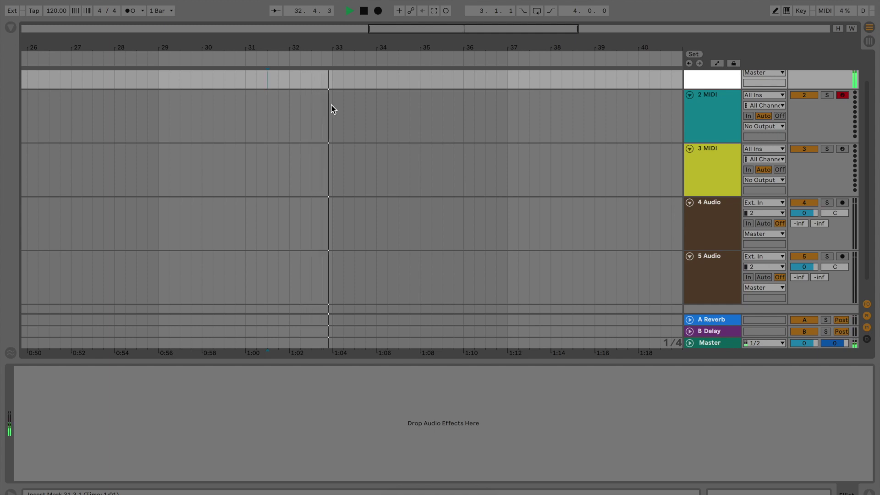
Step: Toggle Follow on and off during playback, then stop playback
{"action": "left_click", "coordinate": [276, 11]}
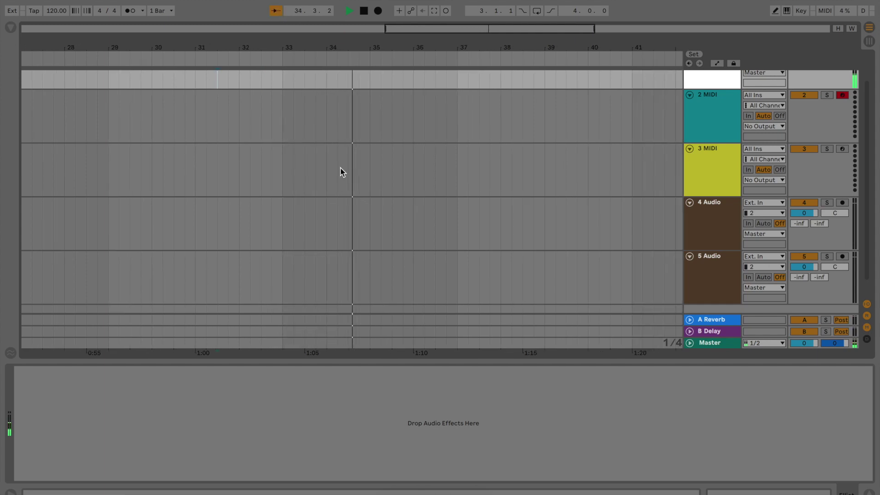
{"action": "left_click", "coordinate": [275, 12]}
{"action": "key", "text": "space"}
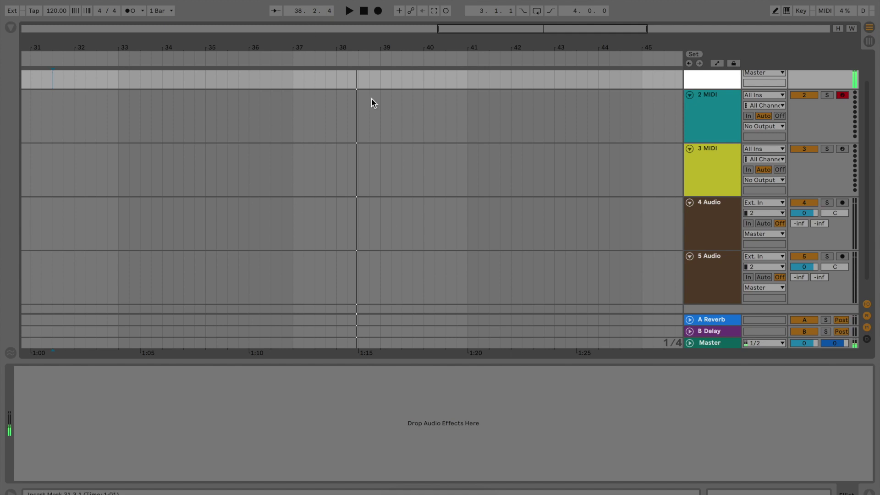
{"action": "left_click_drag", "start_coordinate": [347, 47], "coordinate": [443, 53]}
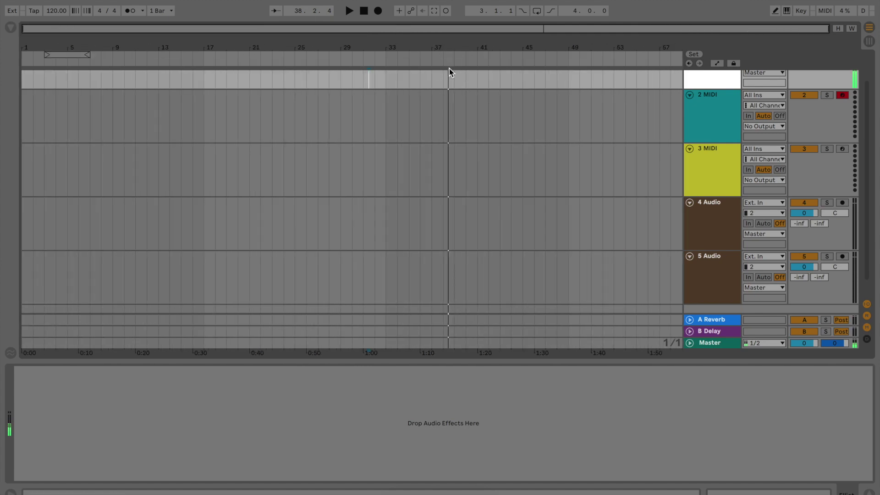
Step: Play the arrangement from bar 1, then stop it
{"action": "left_click", "coordinate": [25, 78]}
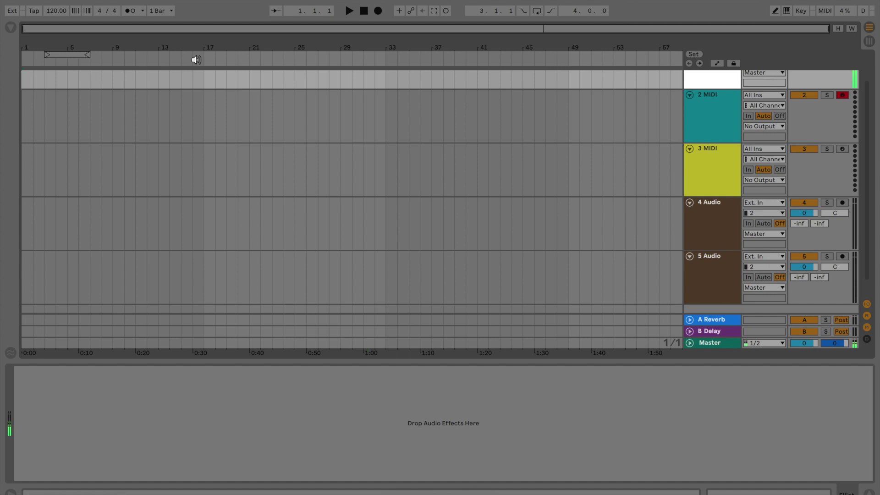
{"action": "left_click", "coordinate": [350, 10]}
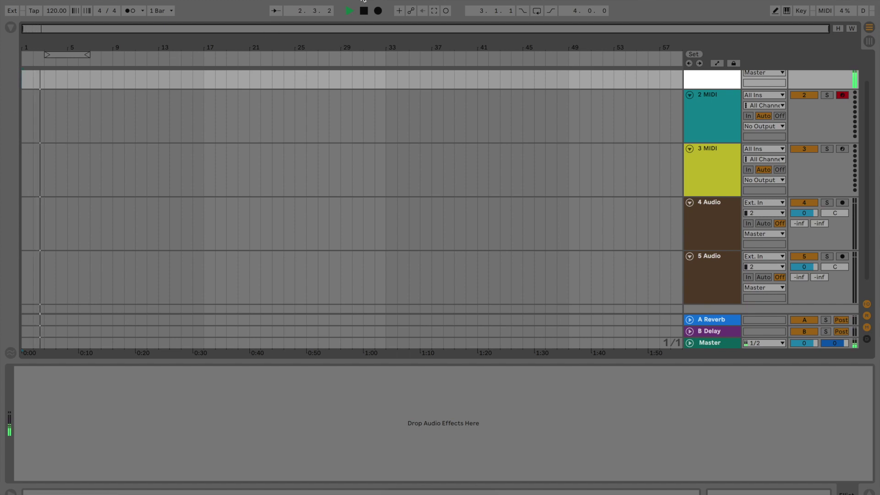
{"action": "key", "text": "space"}
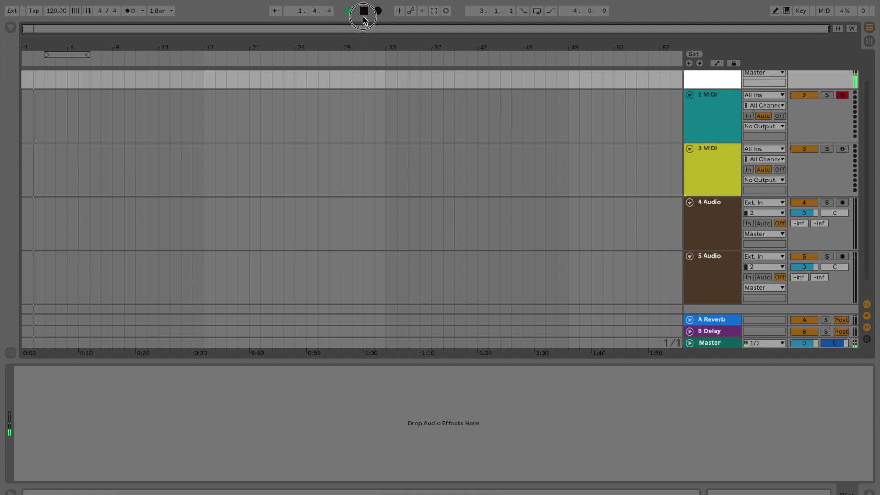
{"action": "left_click", "coordinate": [364, 12]}
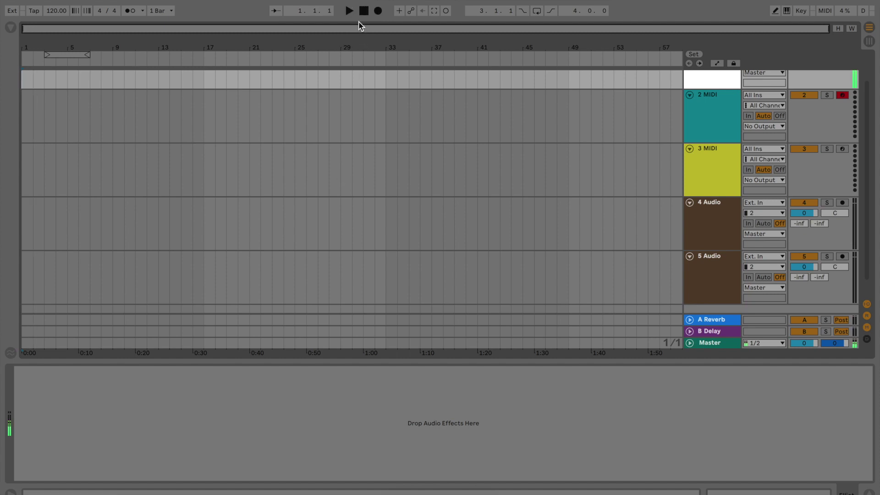
Step: Toggle punch-in and punch-out recording on, then back off
{"action": "left_click", "coordinate": [524, 18]}
{"action": "left_click", "coordinate": [550, 14]}
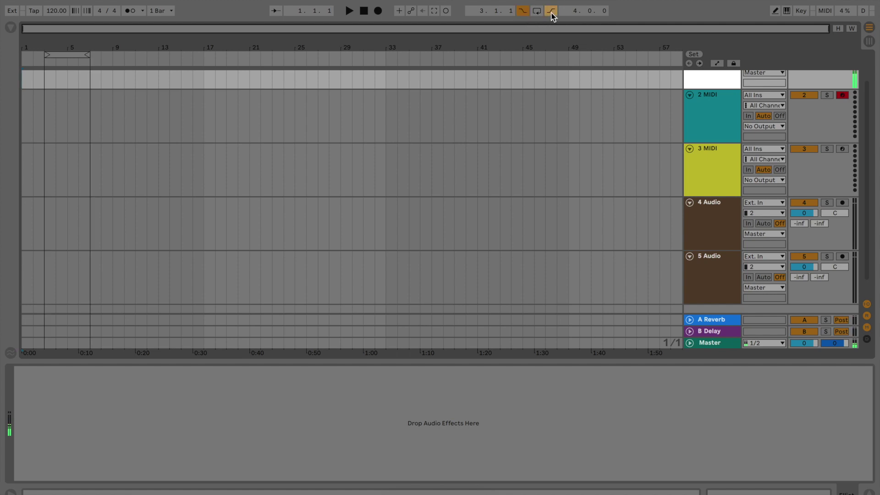
{"action": "left_click", "coordinate": [550, 14]}
{"action": "left_click", "coordinate": [522, 14]}
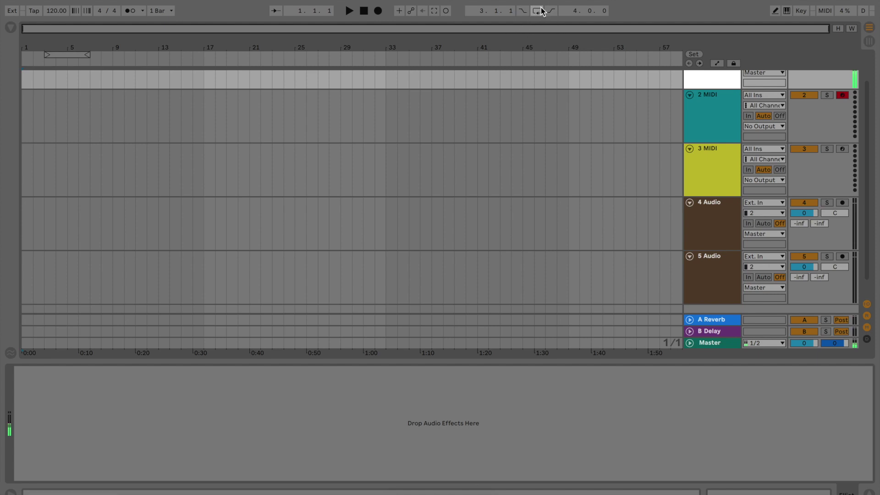
Step: Loop bars 17–18, play and stop from bar 17, then turn looping off
{"action": "left_click", "coordinate": [537, 11]}
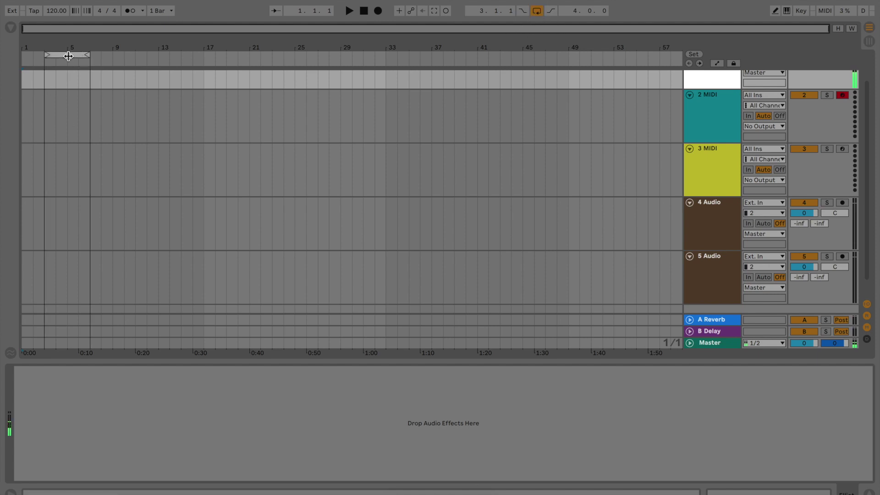
{"action": "left_click_drag", "start_coordinate": [68, 54], "coordinate": [228, 68]}
{"action": "left_click_drag", "start_coordinate": [309, 55], "coordinate": [178, 58]}
{"action": "left_click", "coordinate": [128, 77]}
{"action": "key", "text": "space"}
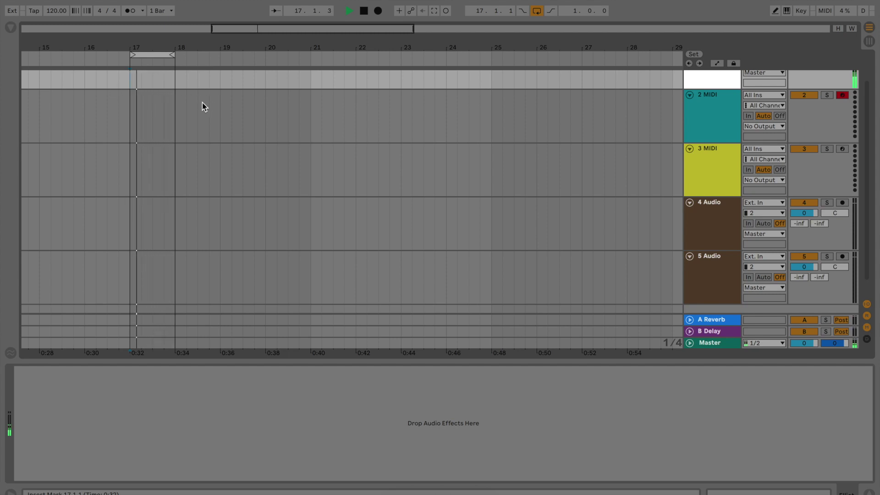
{"action": "key", "text": "space"}
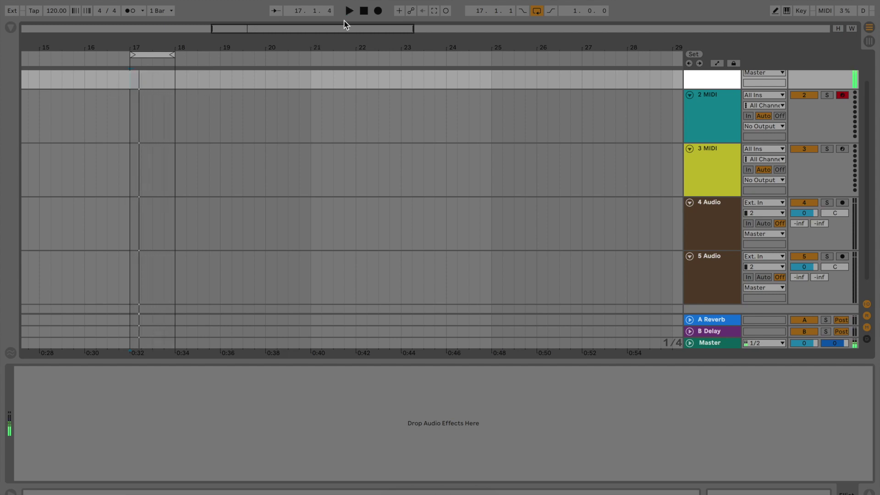
{"action": "left_click", "coordinate": [160, 55]}
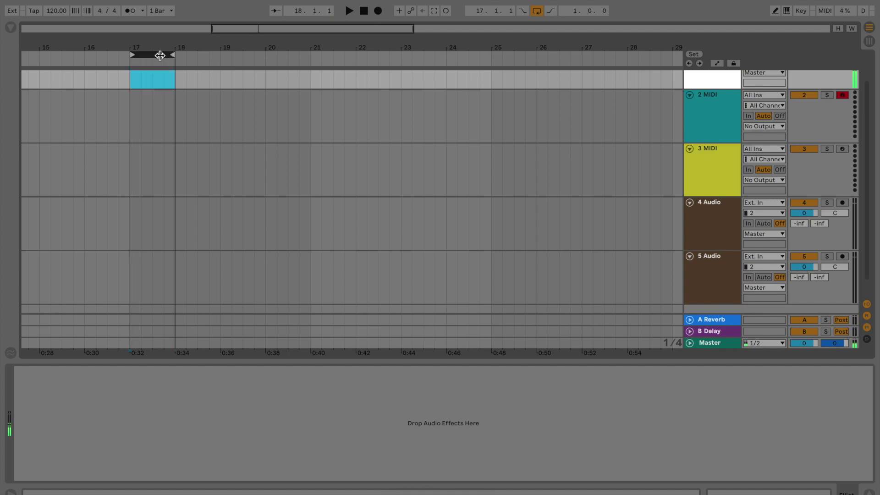
{"action": "left_click", "coordinate": [536, 11]}
Step: Toggle Draw Mode off, enable computer-keyboard MIDI, and set 2 MIDI monitoring to In
{"action": "left_click", "coordinate": [775, 11]}
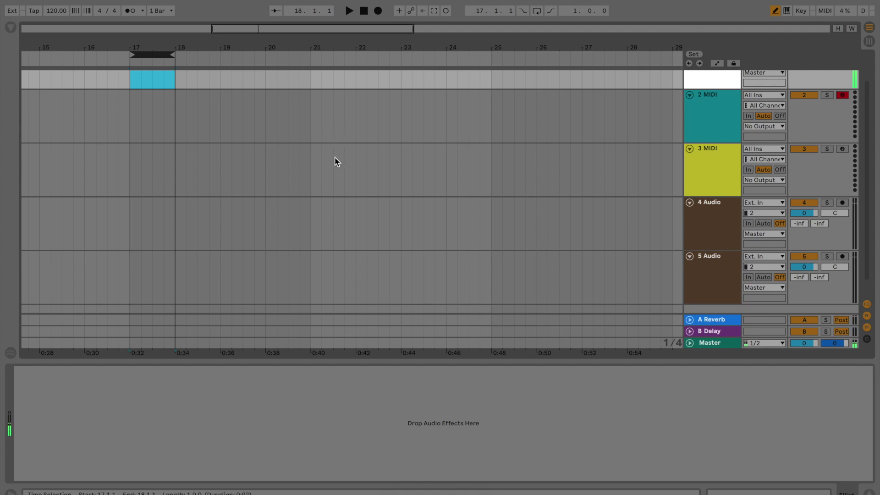
{"action": "key", "text": "b"}
{"action": "left_click", "coordinate": [775, 11]}
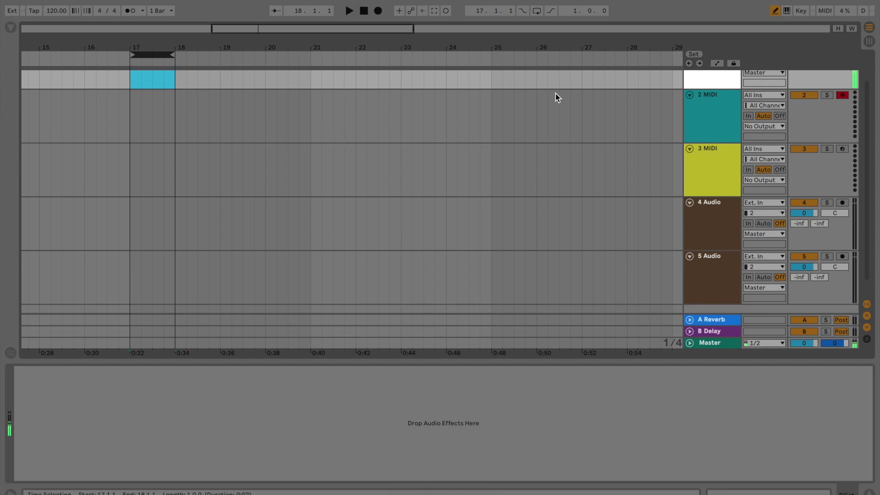
{"action": "left_click", "coordinate": [786, 11]}
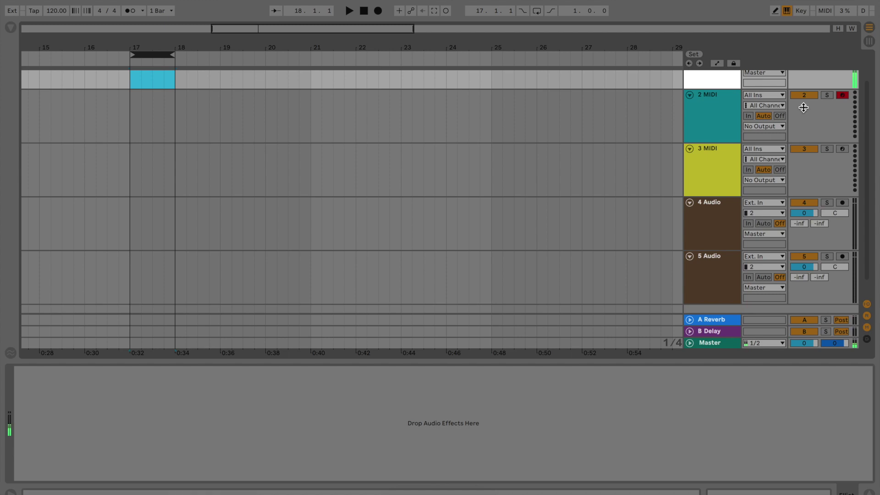
{"action": "left_click", "coordinate": [752, 117]}
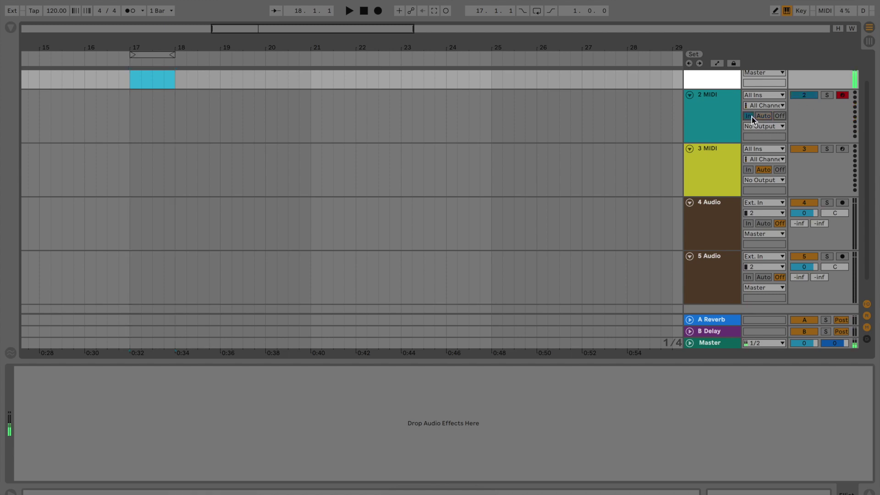
Step: Turn off computer-keyboard MIDI input and toggle MIDI Map mode on and off
{"action": "left_click", "coordinate": [786, 11]}
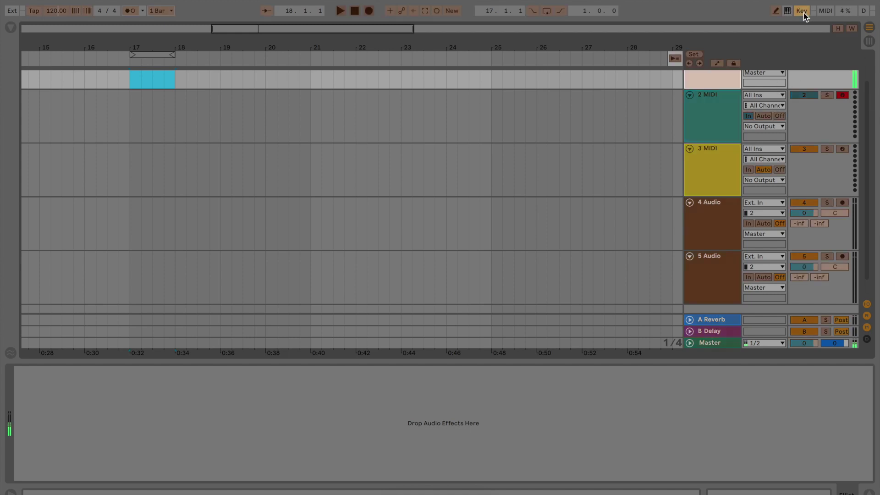
{"action": "left_click", "coordinate": [827, 12]}
{"action": "left_click", "coordinate": [824, 11]}
{"action": "left_click", "coordinate": [824, 11]}
{"action": "left_click", "coordinate": [825, 11]}
Step: Try Key Map mode, exit mapping, and switch to Session View with Tab
{"action": "left_click", "coordinate": [825, 11]}
{"action": "left_click", "coordinate": [799, 10]}
{"action": "left_click", "coordinate": [800, 10]}
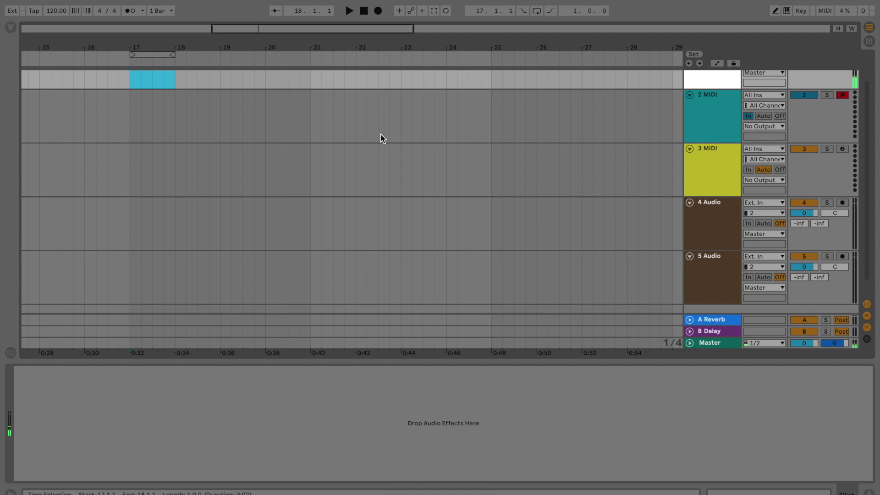
{"action": "key", "text": "Tab"}
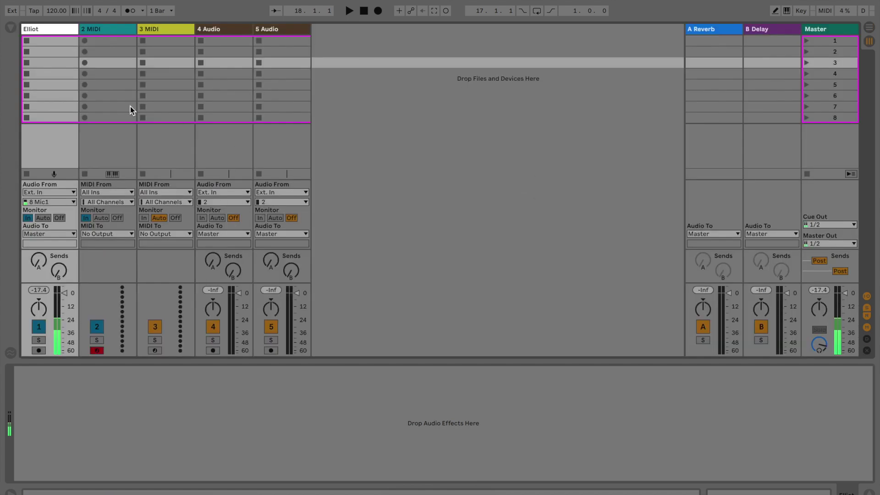
{"action": "left_click", "coordinate": [115, 28]}
{"action": "left_click", "coordinate": [164, 30]}
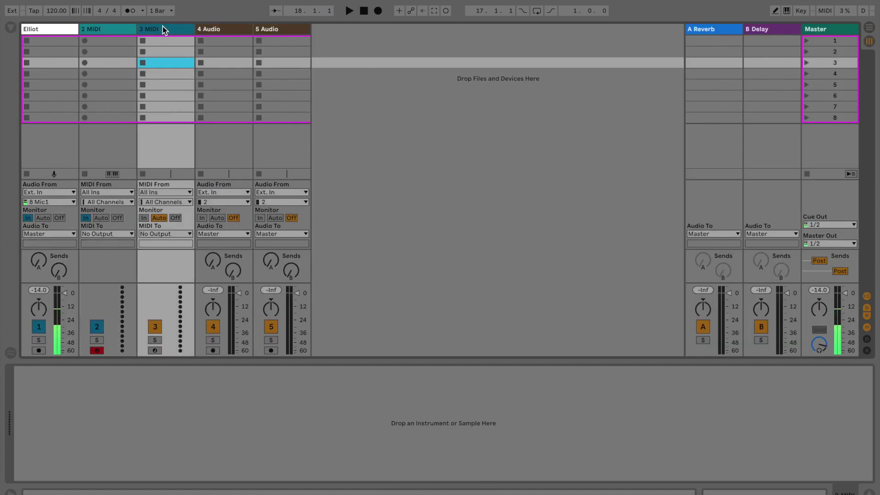
{"action": "left_click", "coordinate": [216, 29]}
{"action": "left_click", "coordinate": [269, 29]}
{"action": "key", "text": "Tab"}
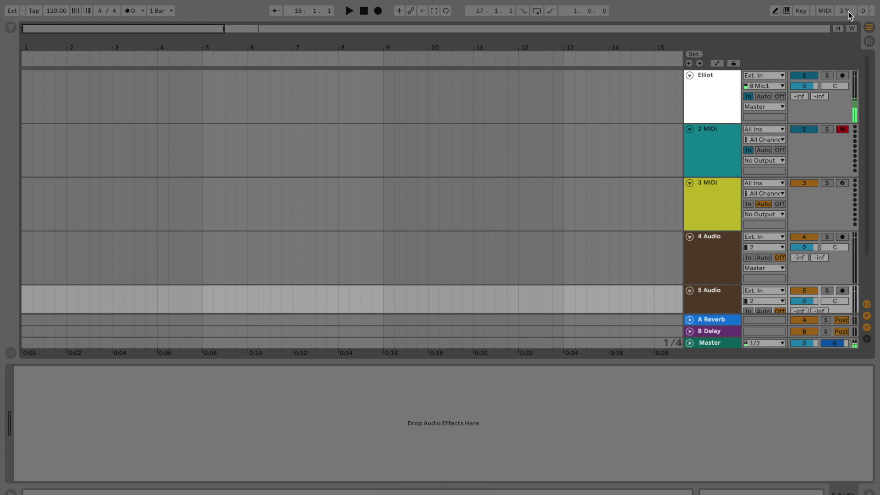
{"action": "scroll", "coordinate": [701, 226], "scroll_direction": "down", "scroll_amount": 2}
{"action": "left_click", "coordinate": [713, 261]}
{"action": "left_click", "coordinate": [717, 140]}
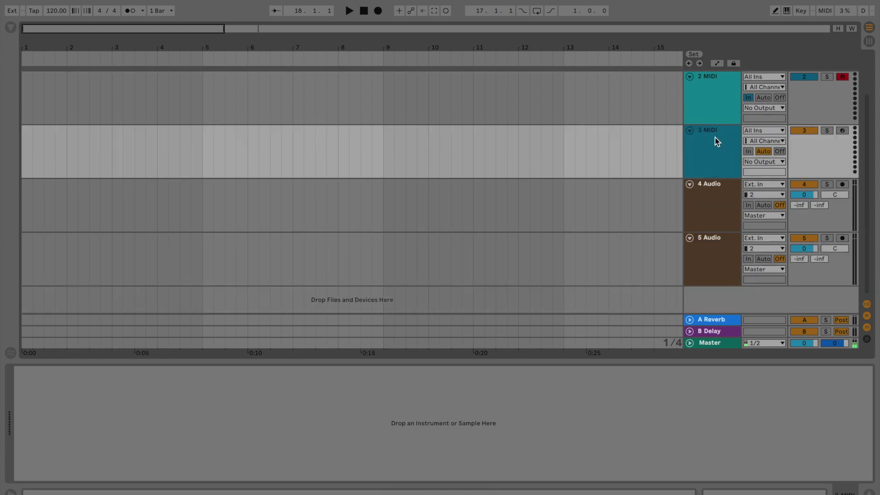
{"action": "left_click", "coordinate": [717, 105]}
{"action": "left_click", "coordinate": [716, 211]}
{"action": "scroll", "coordinate": [716, 223], "scroll_direction": "up", "scroll_amount": 2}
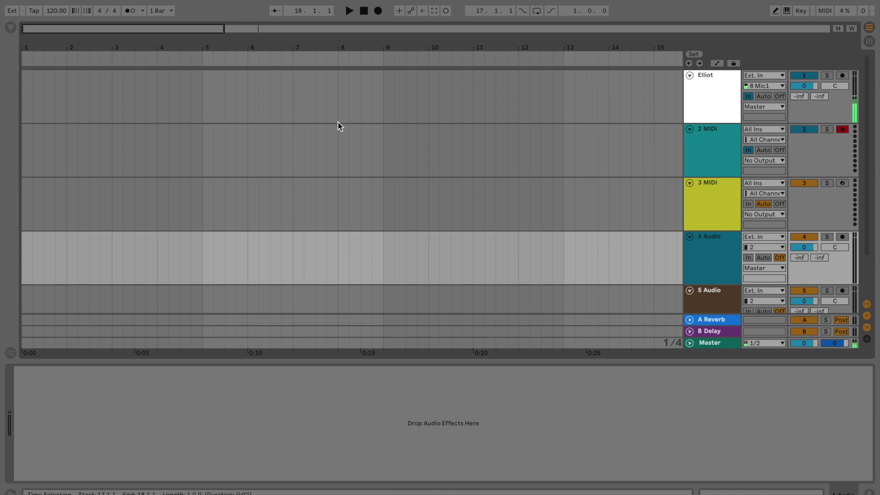
{"action": "double_click", "coordinate": [514, 363]}
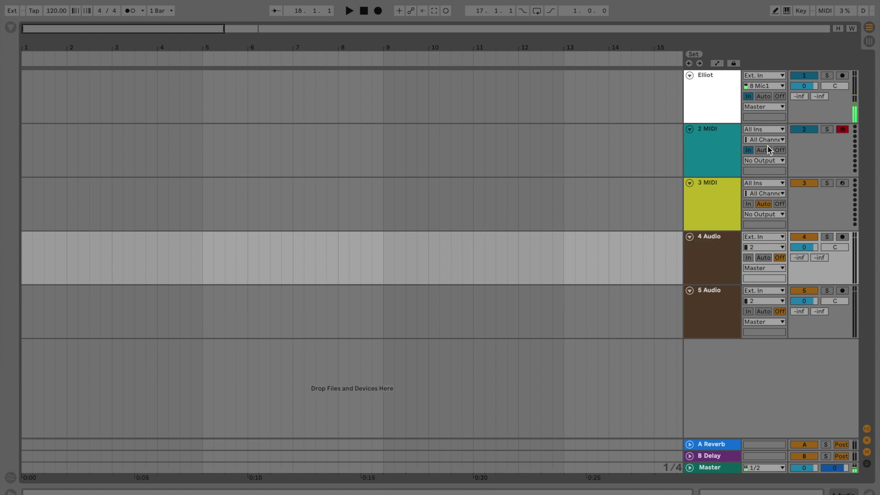
{"action": "key", "text": "Tab"}
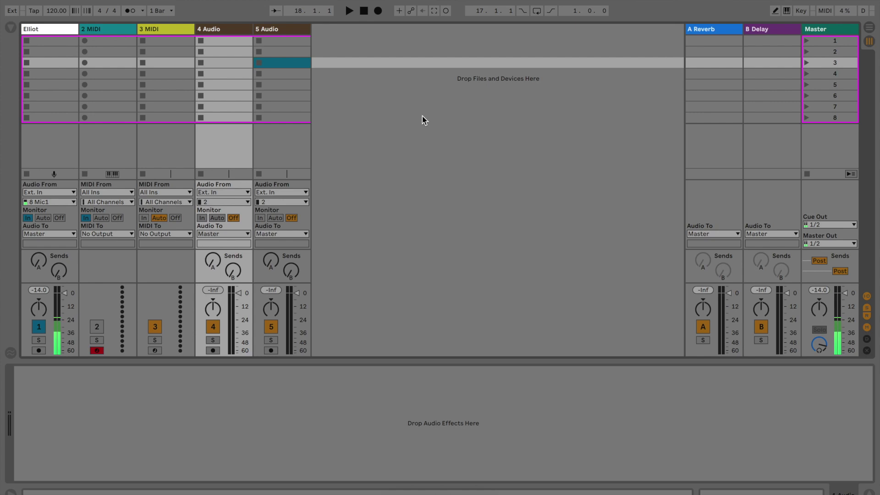
{"action": "left_click", "coordinate": [44, 28]}
{"action": "left_click", "coordinate": [85, 28]}
{"action": "left_click", "coordinate": [158, 28]}
{"action": "left_click", "coordinate": [221, 28]}
{"action": "left_click", "coordinate": [275, 29]}
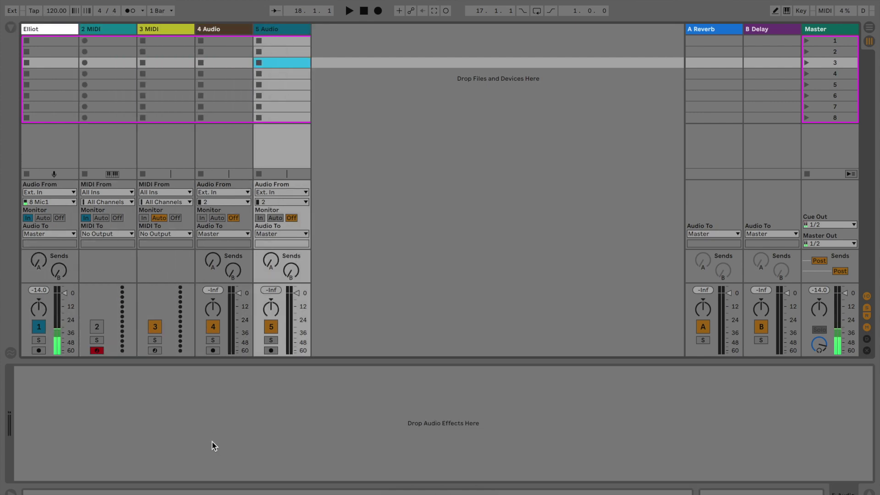
{"action": "left_click", "coordinate": [111, 29]}
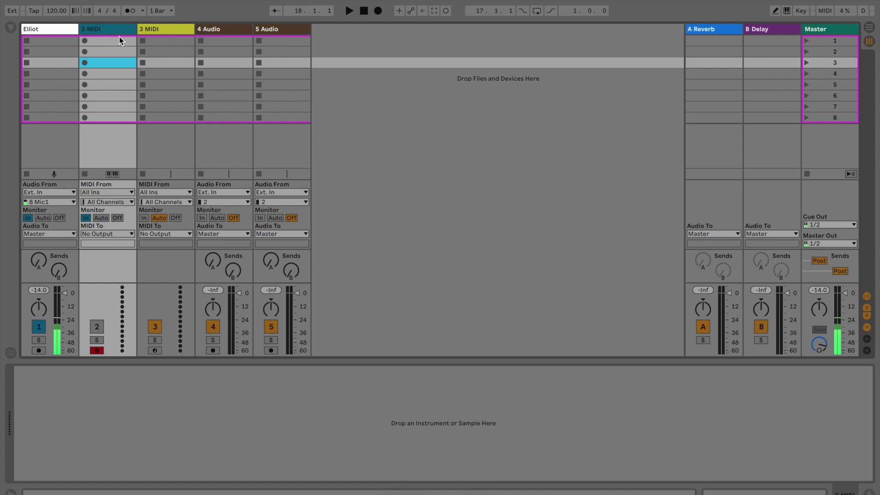
Step: Load Operator from the browser's Instruments onto the 3 MIDI track
{"action": "left_click", "coordinate": [10, 28]}
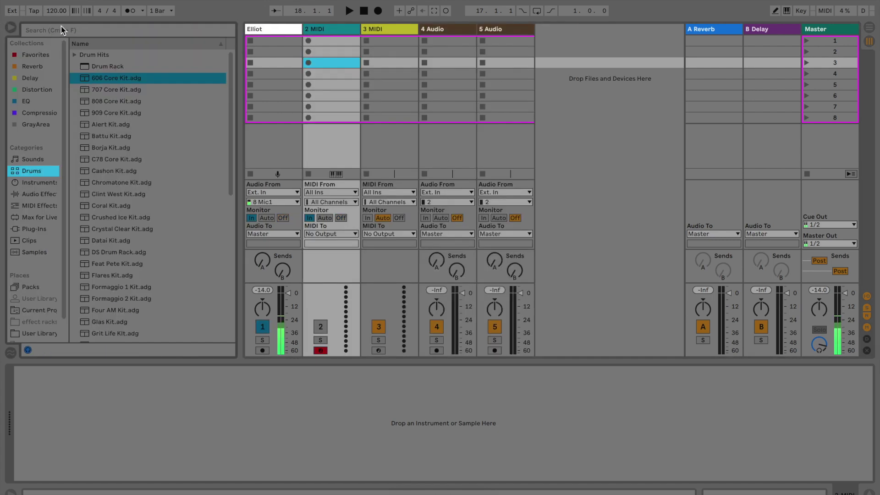
{"action": "left_click", "coordinate": [11, 28]}
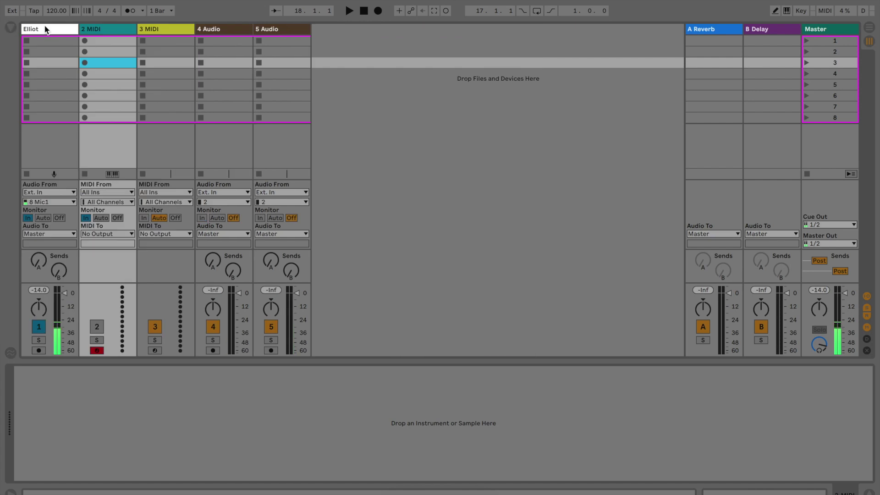
{"action": "left_click", "coordinate": [11, 28]}
{"action": "left_click", "coordinate": [41, 182]}
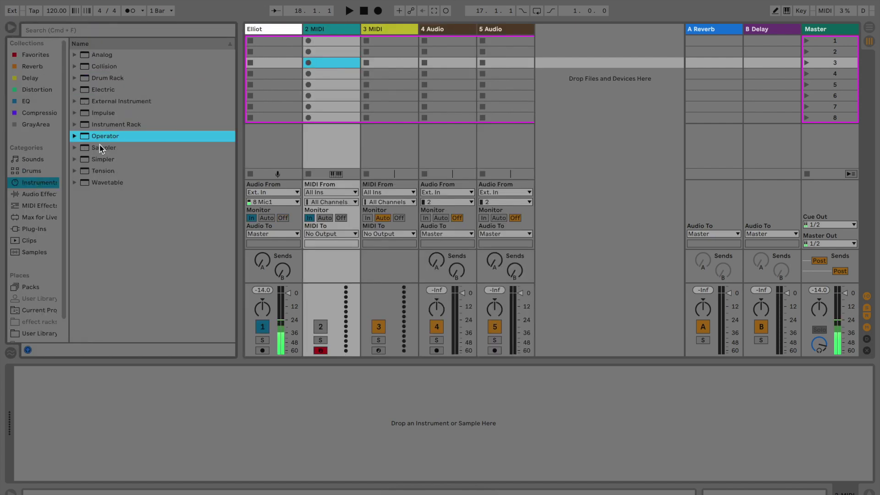
{"action": "left_click_drag", "start_coordinate": [86, 141], "coordinate": [420, 61]}
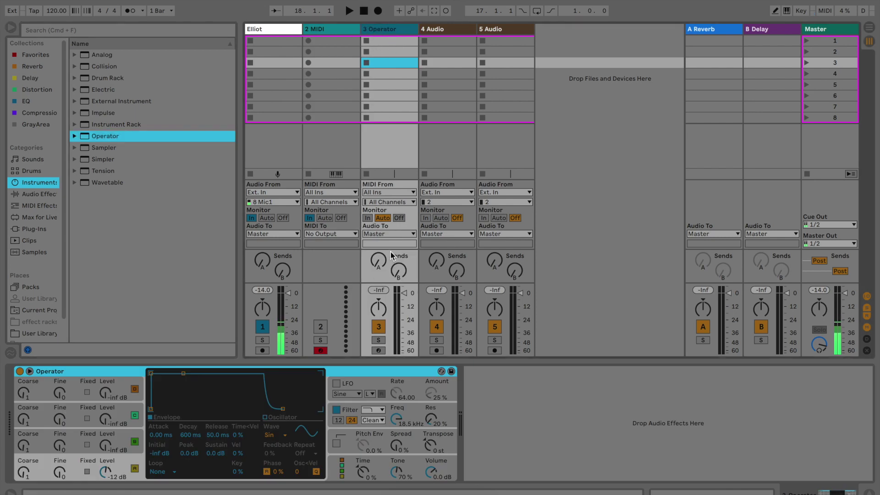
Step: With keyboard MIDI on, arm track 3, play a test note, disarm it, and start playback
{"action": "left_click", "coordinate": [786, 11]}
{"action": "left_click", "coordinate": [378, 350]}
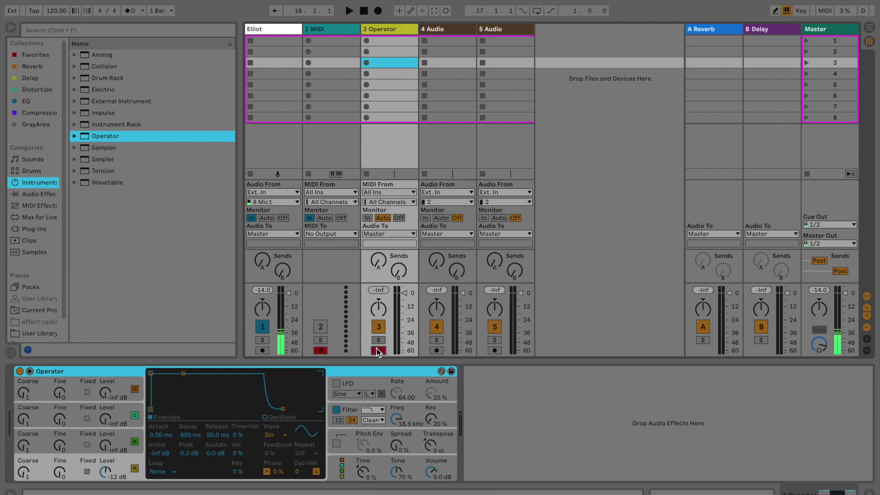
{"action": "key", "text": "a"}
{"action": "key", "text": "a"}
{"action": "key", "text": "a"}
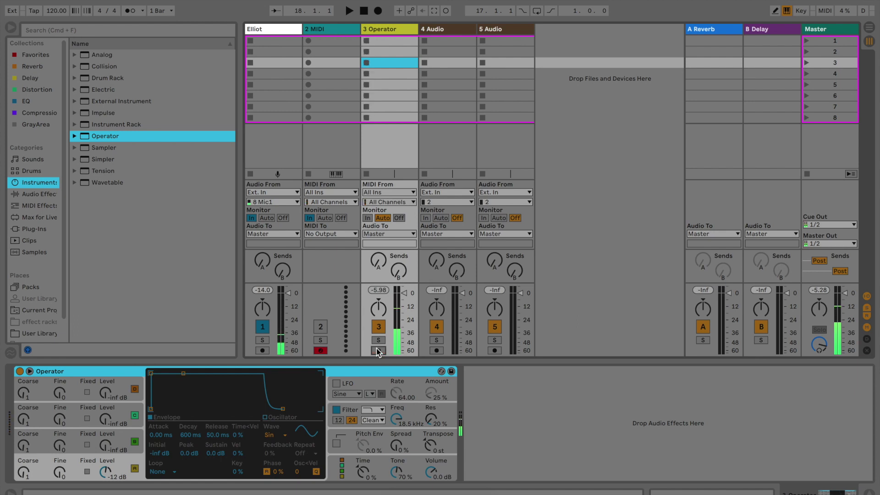
{"action": "left_click", "coordinate": [378, 350]}
{"action": "key", "text": "space"}
Step: Delete the Operator track and dismiss the 2 MIDI track's options unchanged
{"action": "key", "text": "Delete"}
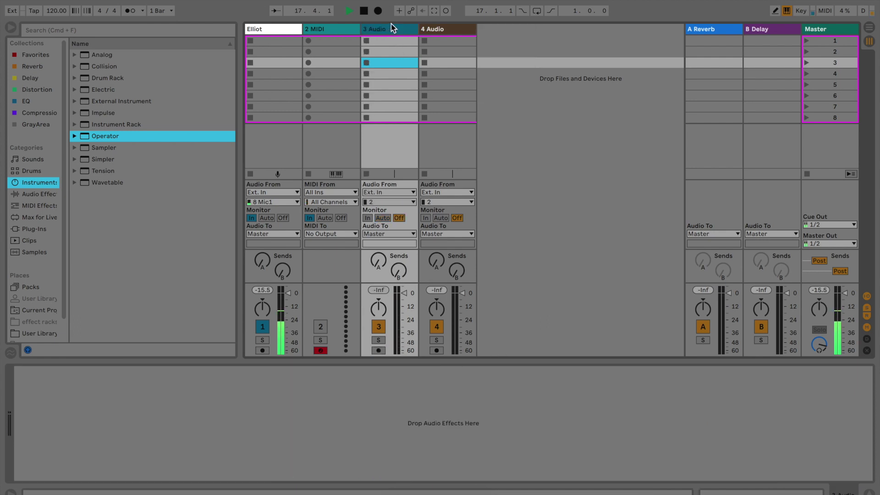
{"action": "right_click", "coordinate": [328, 29]}
{"action": "key", "text": "Escape"}
{"action": "left_click", "coordinate": [269, 31]}
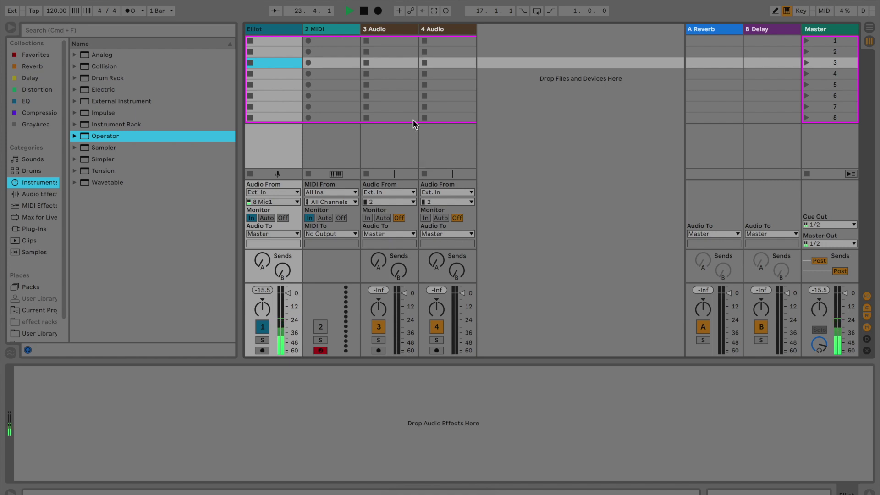
Step: Set the 2 MIDI track's monitoring to Off
{"action": "left_click", "coordinate": [328, 29]}
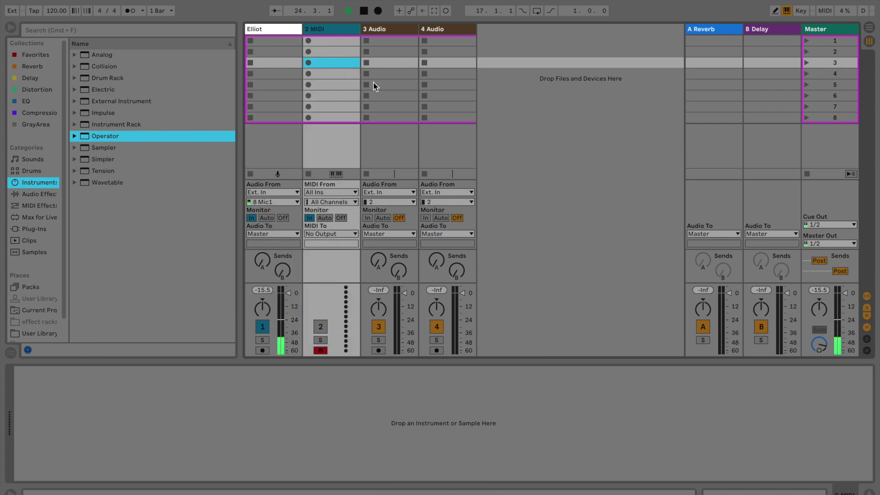
{"action": "left_click", "coordinate": [396, 33]}
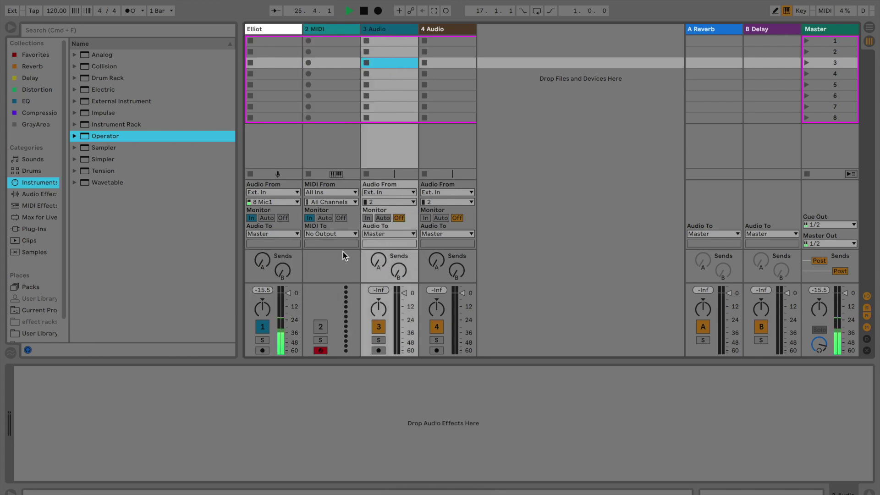
{"action": "left_click", "coordinate": [343, 218]}
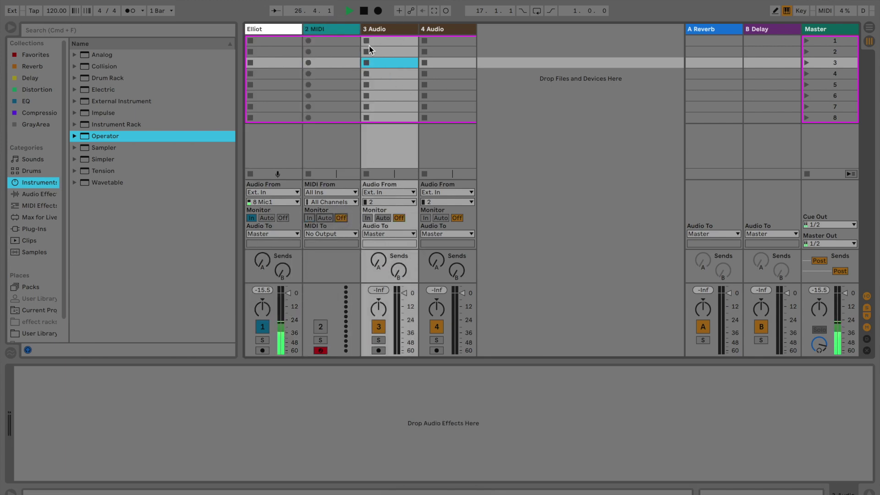
{"action": "left_click", "coordinate": [347, 40]}
Step: Insert a new MIDI track after 2 MIDI, then hide and reshow the browser
{"action": "key", "text": "super+shift+t"}
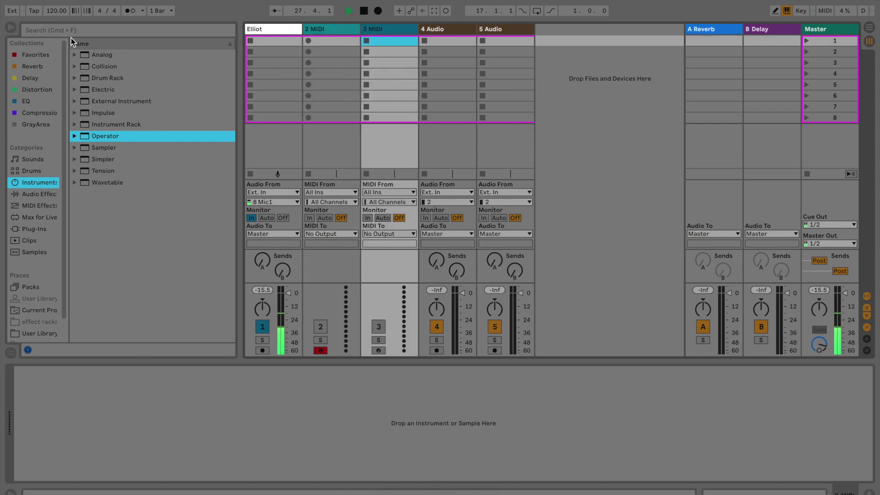
{"action": "left_click", "coordinate": [12, 27]}
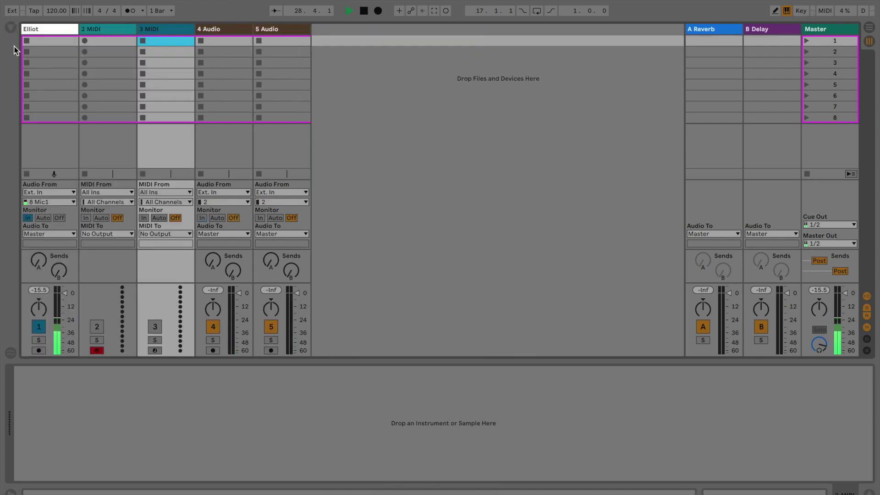
{"action": "left_click", "coordinate": [15, 27]}
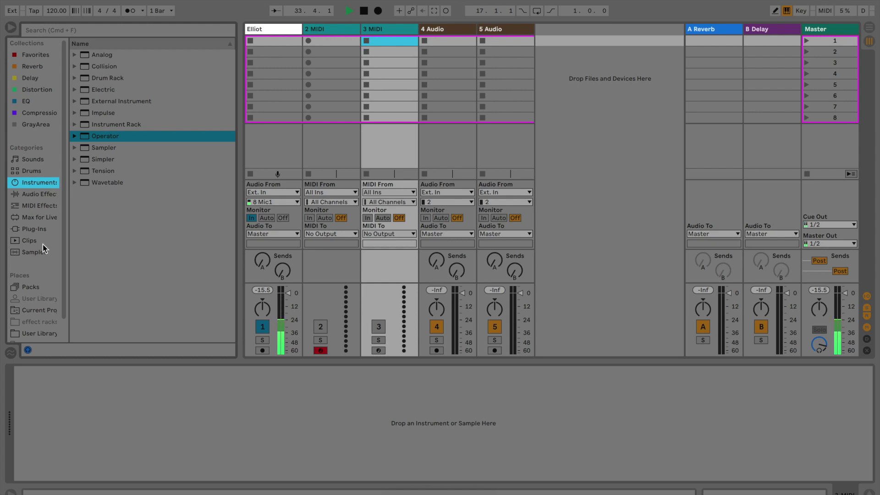
Step: Browse the installed plug-ins, expanding and collapsing the Audio Units folder
{"action": "left_click", "coordinate": [34, 229]}
{"action": "left_click", "coordinate": [75, 66]}
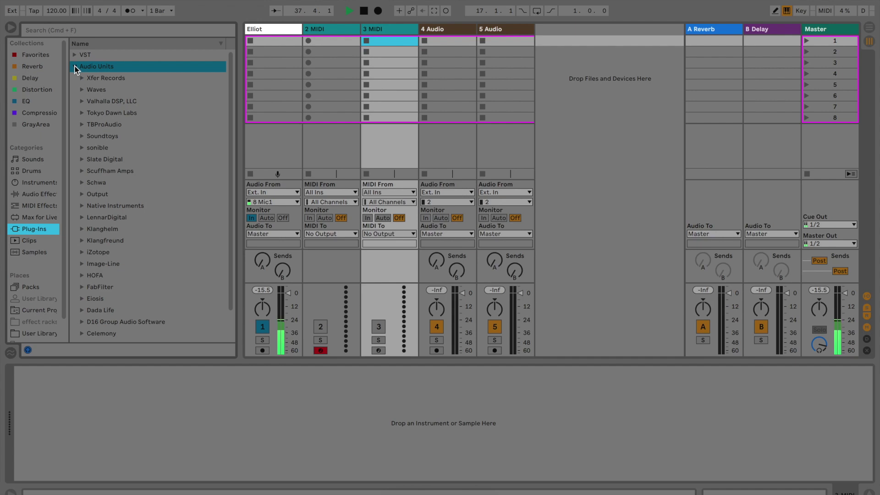
{"action": "left_click", "coordinate": [75, 67]}
{"action": "scroll", "coordinate": [39, 224], "scroll_direction": "down", "scroll_amount": 2}
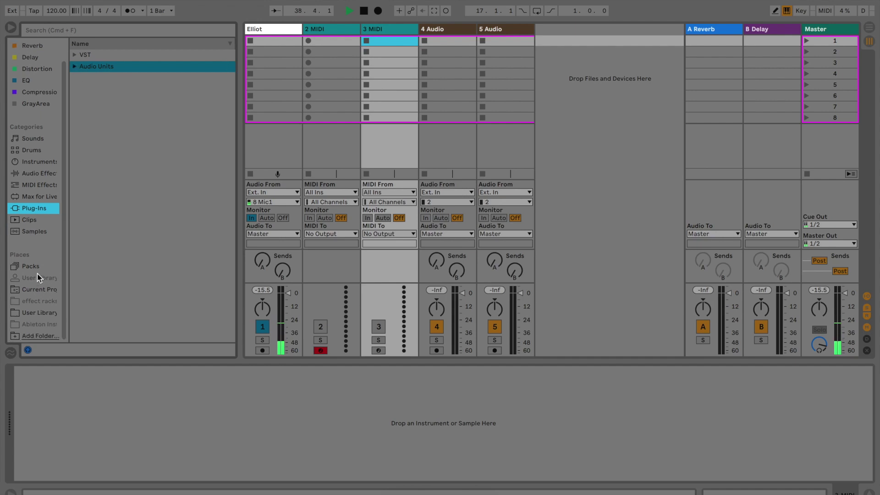
Step: Browse the installed packs, including KJ Sawka Mad Beatz and Designer Drums, ending on Core Library
{"action": "left_click", "coordinate": [36, 266]}
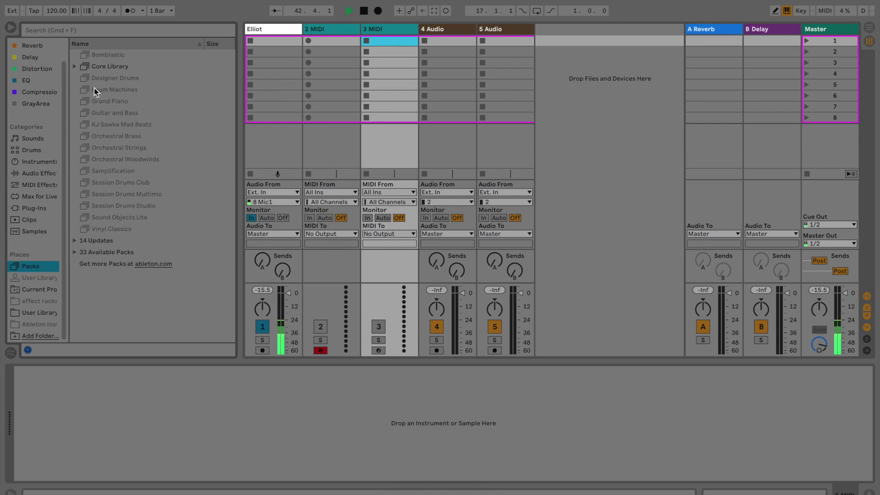
{"action": "left_click", "coordinate": [98, 137]}
{"action": "left_click", "coordinate": [109, 217]}
{"action": "left_click", "coordinate": [112, 159]}
{"action": "left_click", "coordinate": [106, 124]}
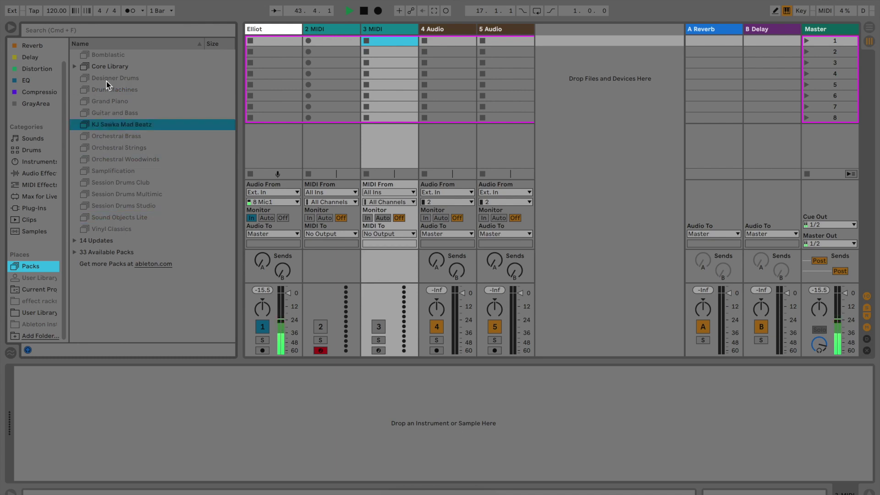
{"action": "left_click", "coordinate": [106, 81]}
{"action": "left_click", "coordinate": [98, 67]}
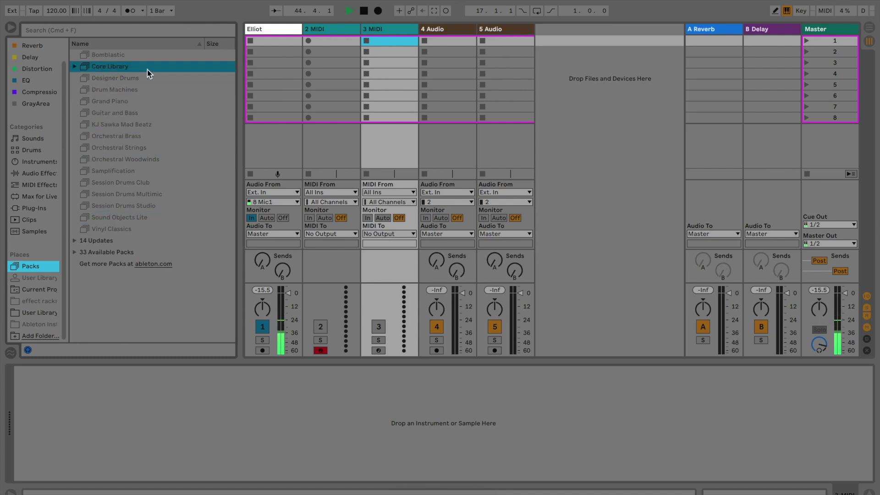
Step: List Core Library's distortion devices, then hide the browser with Cmd+Alt+B
{"action": "left_click", "coordinate": [74, 66]}
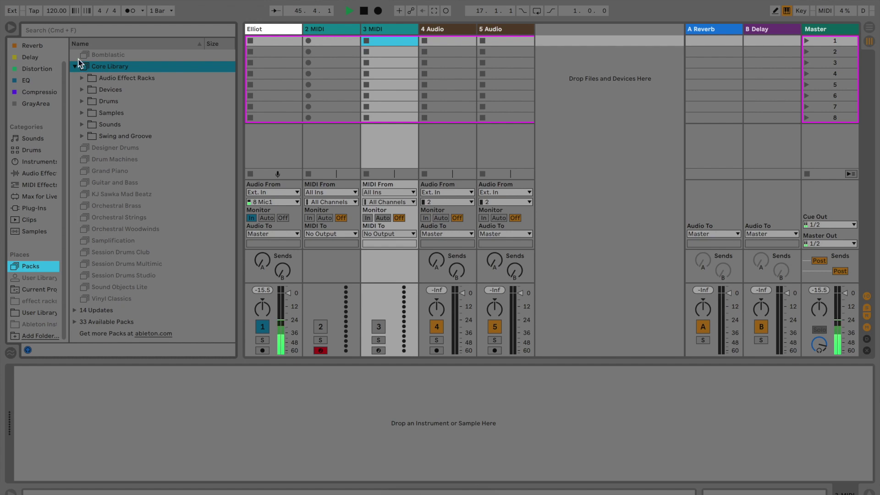
{"action": "left_click", "coordinate": [50, 67]}
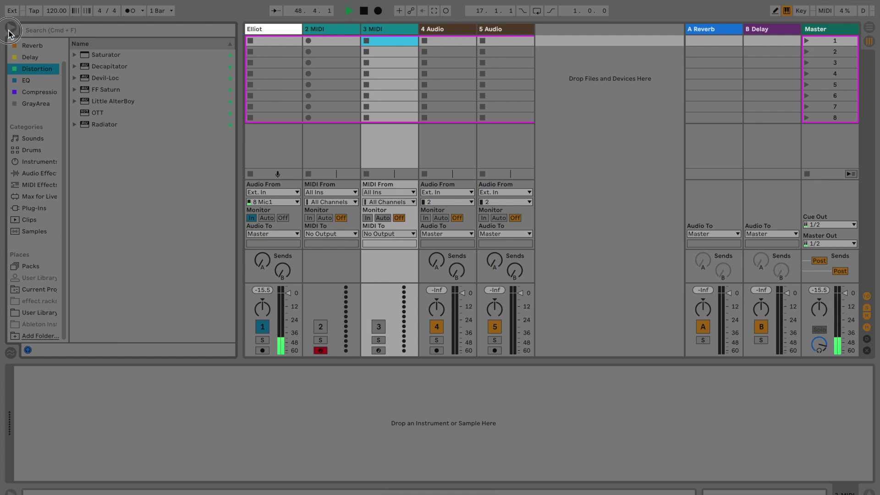
{"action": "key", "text": "super+alt+b"}
Step: Select the 2 MIDI track and stop playback, returning to 1.1.1
{"action": "left_click", "coordinate": [121, 30]}
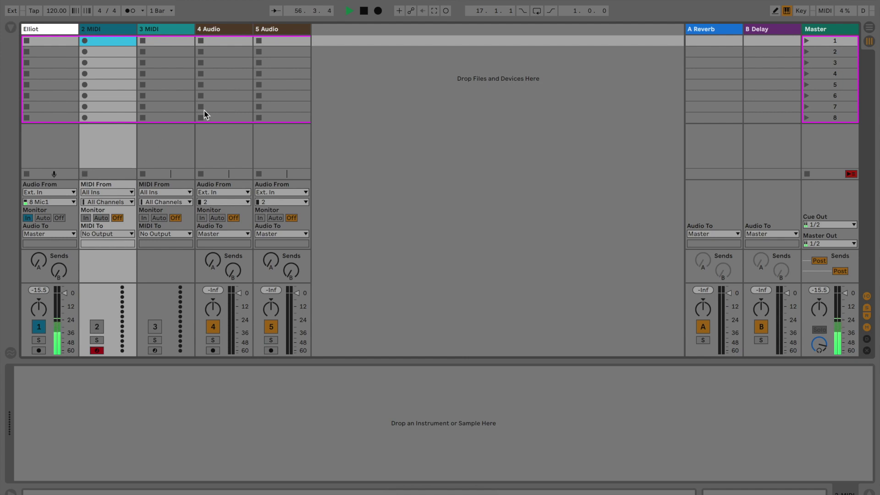
{"action": "left_click", "coordinate": [364, 11]}
Step: Reactivate the 2 MIDI and 3 MIDI tracks, then switch 2 MIDI off and back on
{"action": "left_click", "coordinate": [97, 327]}
{"action": "left_click", "coordinate": [155, 326]}
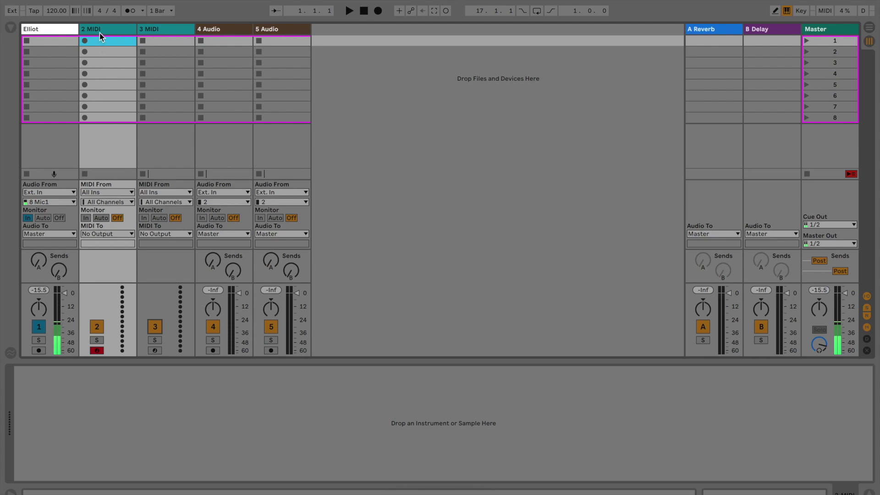
{"action": "left_click", "coordinate": [99, 329]}
{"action": "left_click", "coordinate": [97, 328]}
Step: Toggle 2 MIDI off and on again, then solo and unsolo it
{"action": "left_click", "coordinate": [97, 327]}
{"action": "left_click", "coordinate": [98, 325]}
{"action": "left_click", "coordinate": [97, 340]}
{"action": "left_click", "coordinate": [97, 340]}
Step: Arm the Elliot track and record a short clip in Arrangement View
{"action": "left_click", "coordinate": [41, 350]}
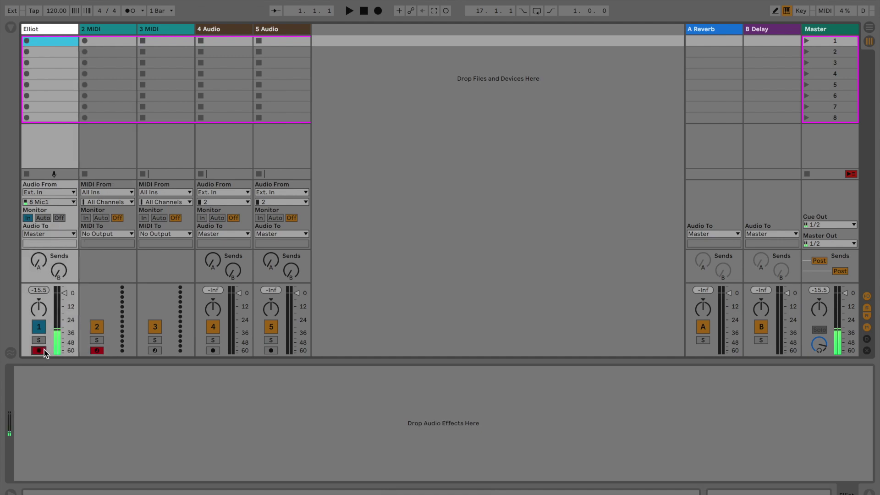
{"action": "key", "text": "Tab"}
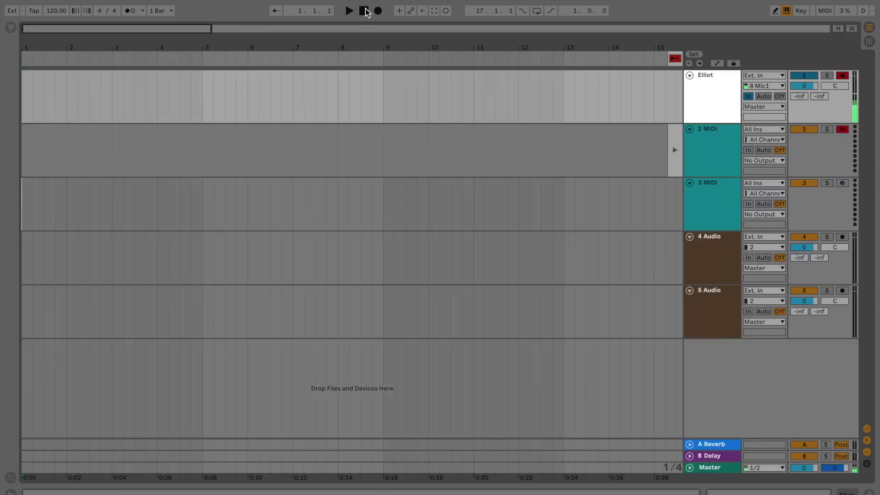
{"action": "left_click", "coordinate": [377, 10]}
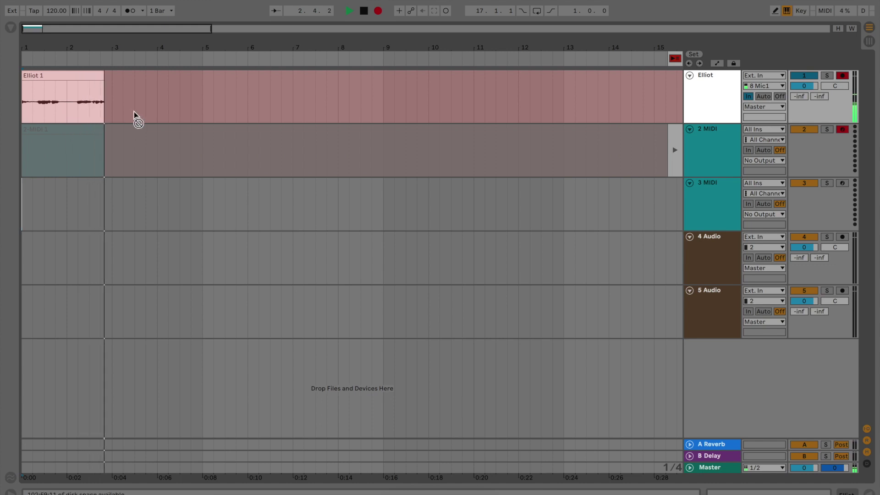
{"action": "key", "text": "space"}
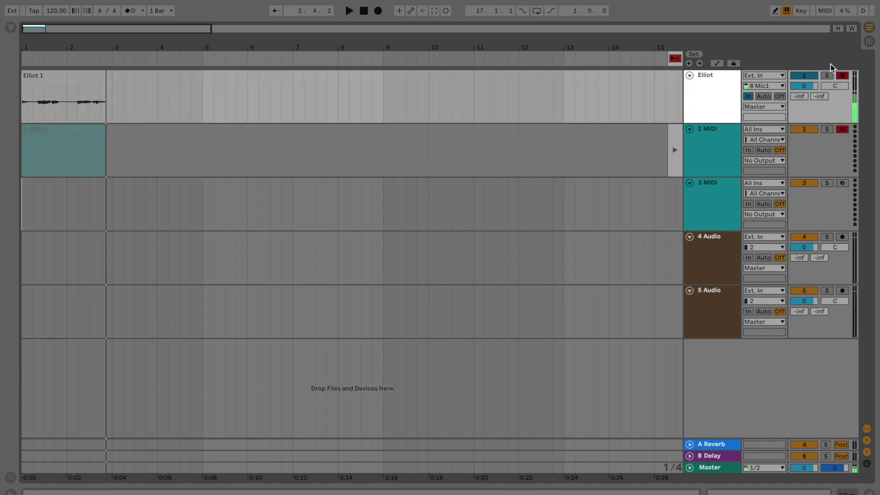
Step: Play back the recording from bar 1, re-arm Elliot and return to Session View
{"action": "left_click", "coordinate": [841, 76]}
{"action": "key", "text": "space"}
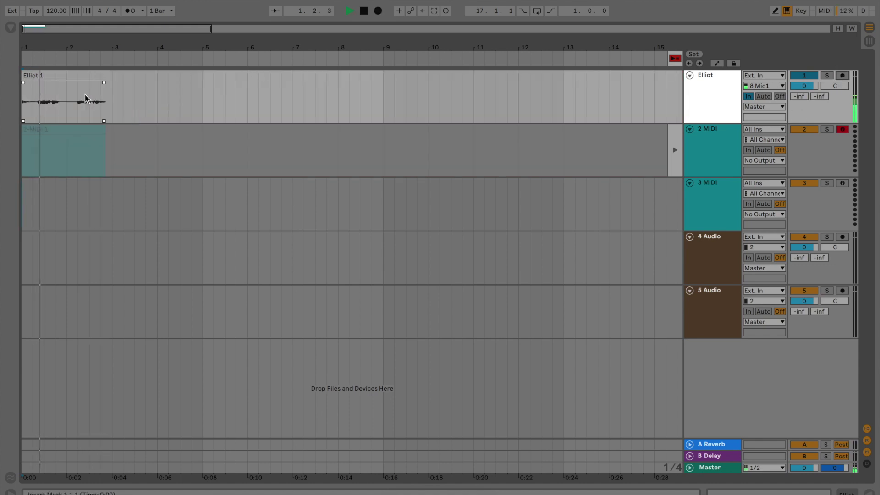
{"action": "key", "text": "space"}
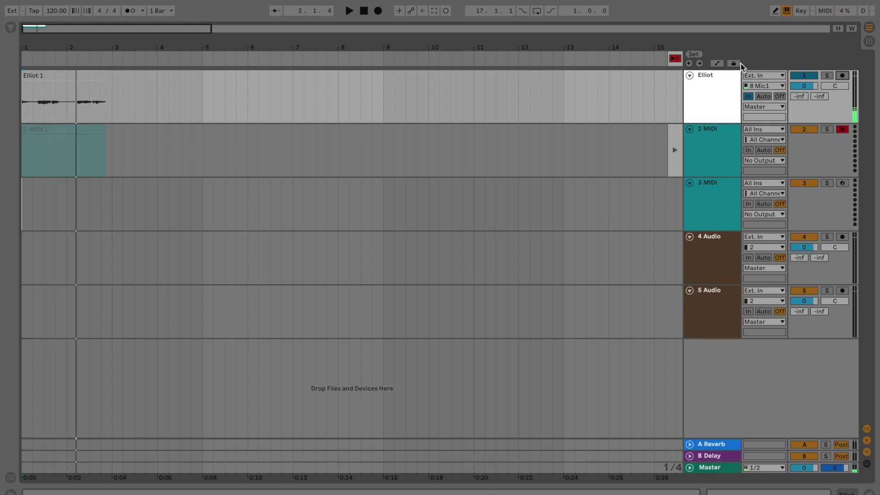
{"action": "left_click", "coordinate": [842, 75]}
{"action": "key", "text": "Tab"}
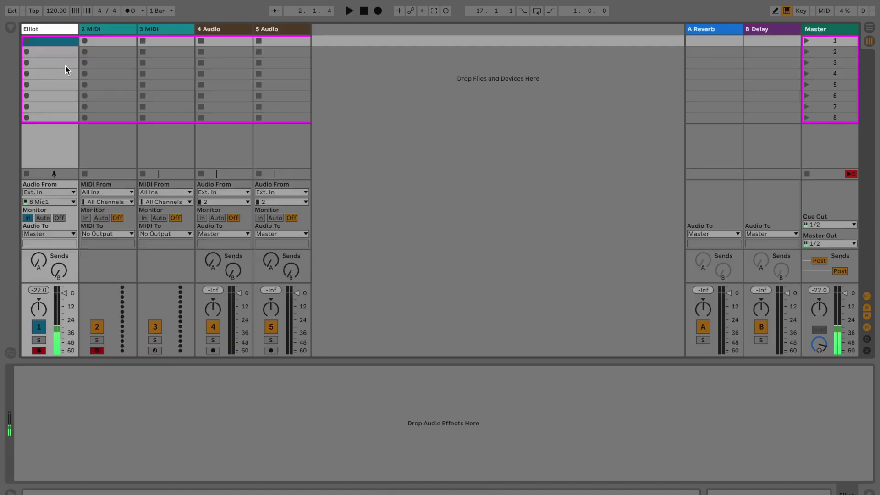
Step: Select bars 1 to 4 on Elliot and 2 MIDI in the arrangement, then return to Session View
{"action": "key", "text": "Tab"}
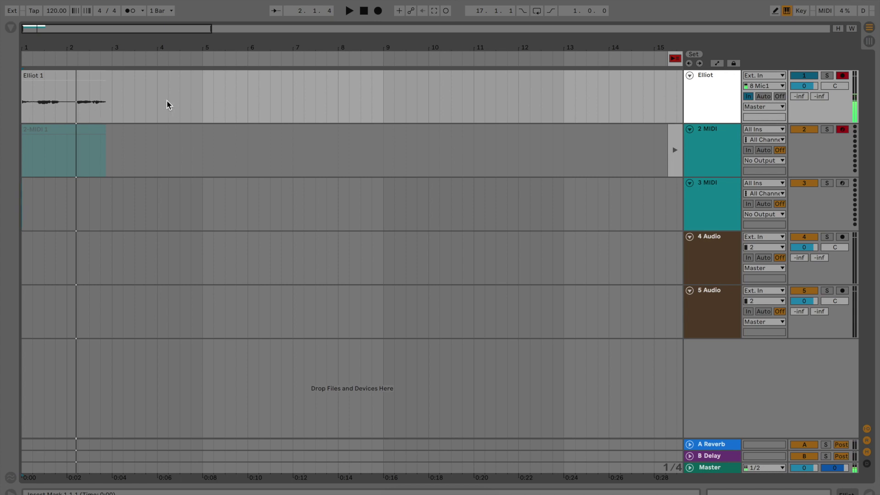
{"action": "left_click_drag", "start_coordinate": [167, 102], "coordinate": [2, 146]}
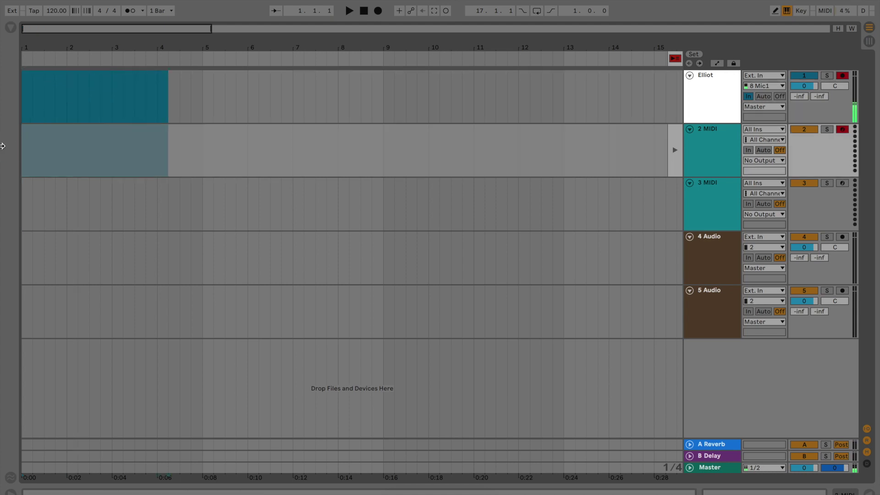
{"action": "key", "text": "Tab"}
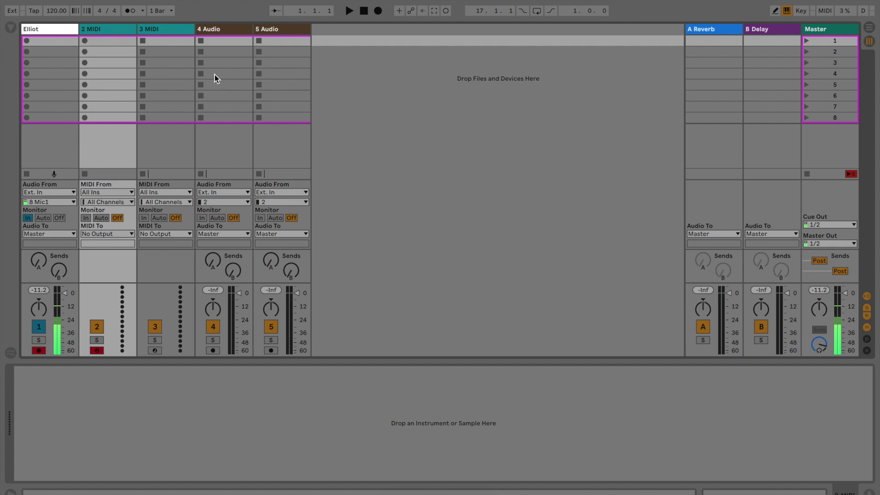
Step: Select the 4 Audio and 3 MIDI tracks and turn 4 Audio's reverb send fully down
{"action": "left_click", "coordinate": [221, 29]}
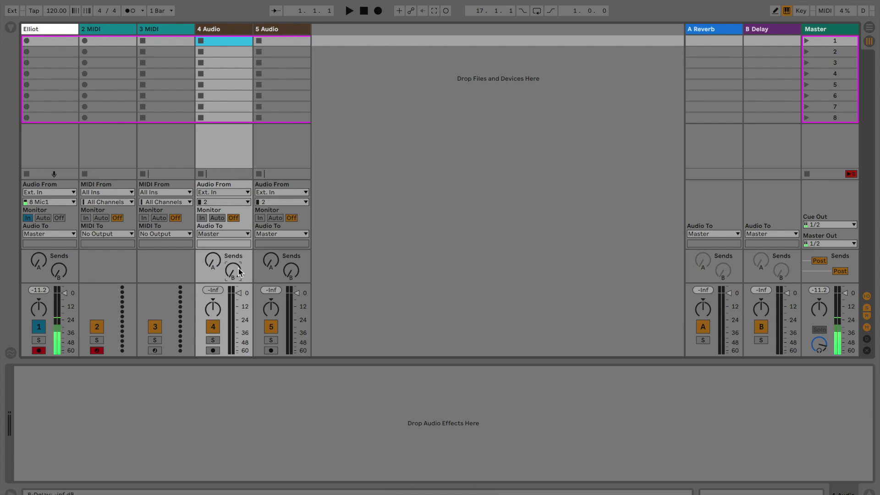
{"action": "left_click", "coordinate": [161, 30]}
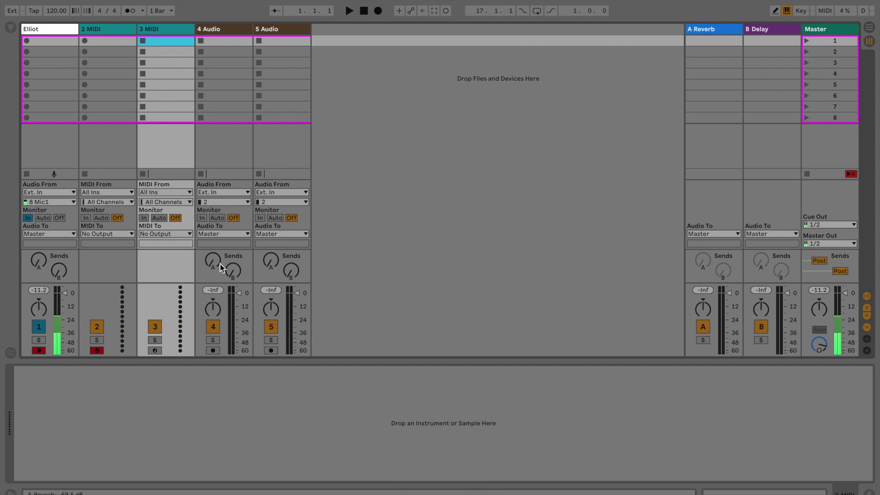
{"action": "left_click_drag", "start_coordinate": [216, 262], "coordinate": [215, 298]}
Step: Compare the A Reverb and B Delay return devices, also selecting scene 5
{"action": "left_click", "coordinate": [708, 32]}
{"action": "left_click", "coordinate": [750, 33]}
{"action": "left_click", "coordinate": [720, 33]}
{"action": "left_click", "coordinate": [763, 30]}
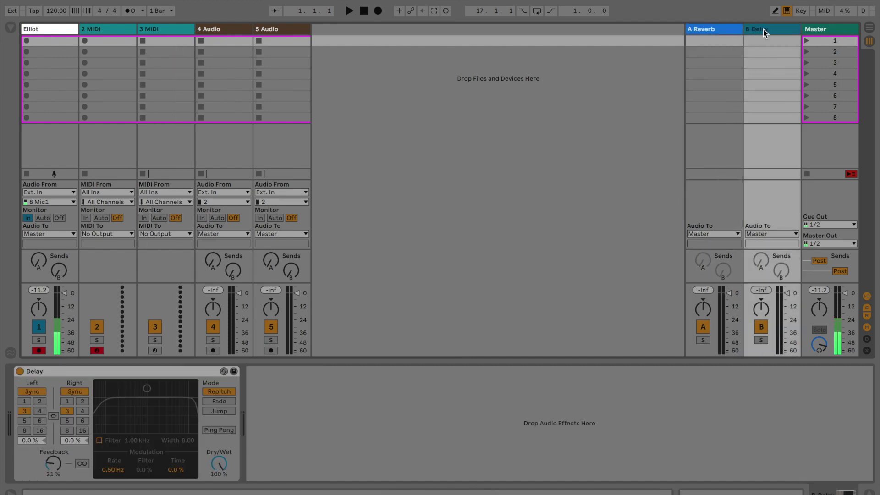
{"action": "left_click", "coordinate": [721, 32]}
{"action": "left_click", "coordinate": [581, 86]}
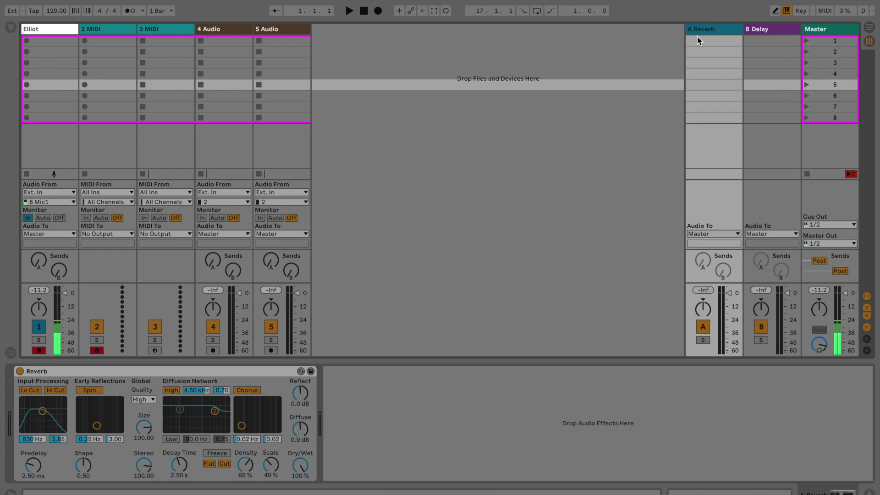
{"action": "left_click", "coordinate": [756, 29]}
{"action": "left_click", "coordinate": [713, 29]}
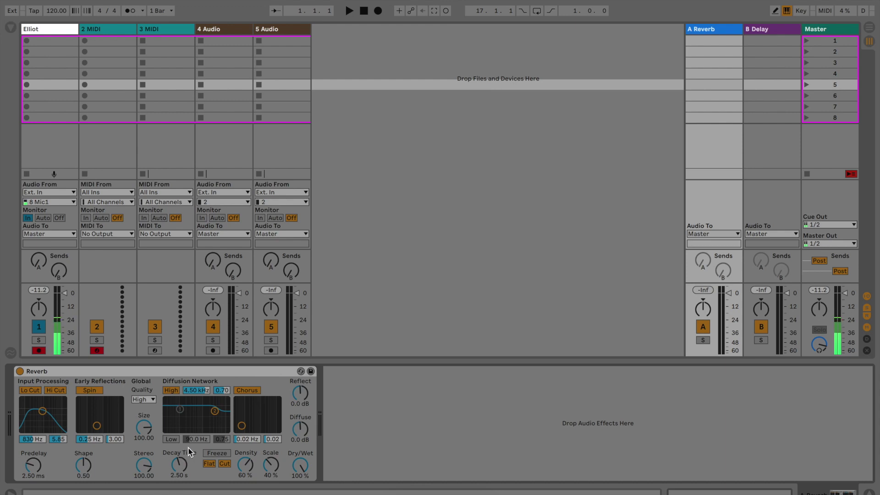
Step: Show A Reverb's Reverb effect and lower the return volume to about -14 dB
{"action": "left_click", "coordinate": [50, 30]}
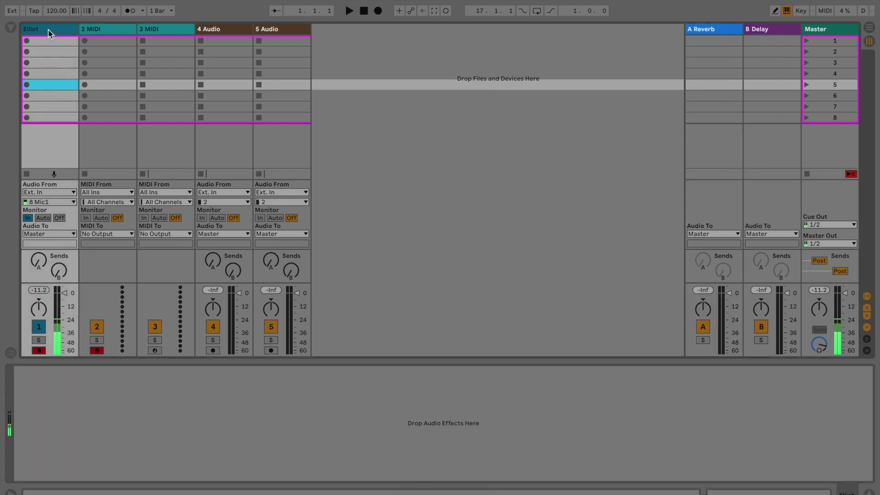
{"action": "left_click", "coordinate": [708, 30]}
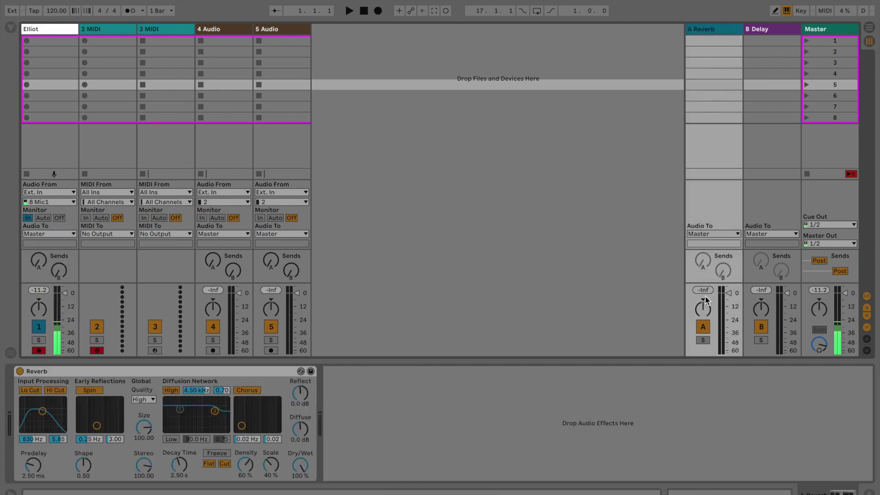
{"action": "left_click", "coordinate": [64, 368]}
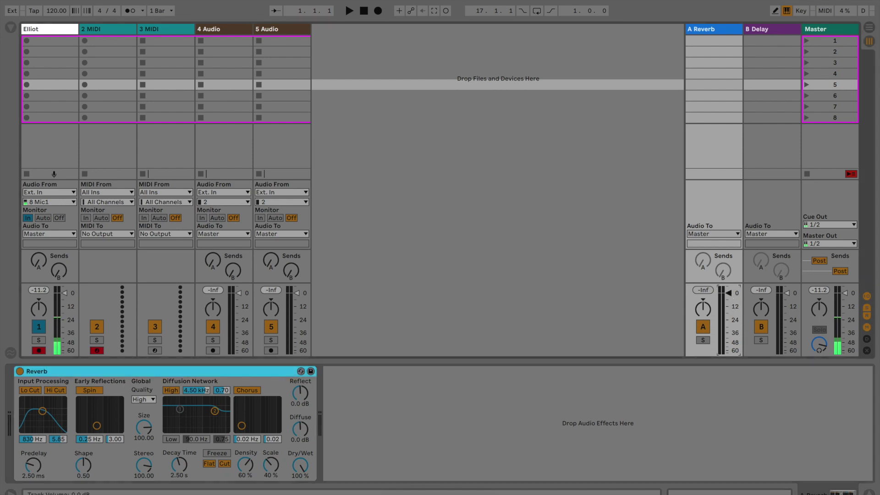
{"action": "mouse_move", "coordinate": [728, 293]}
{"action": "left_mouse_down"}
{"action": "mouse_move", "coordinate": [728, 309]}
{"action": "mouse_move", "coordinate": [729, 292]}
{"action": "left_mouse_up"}
Step: Pull Elliot's track volume down to -26 dB, then set it to about -12 dB
{"action": "mouse_move", "coordinate": [65, 293]}
{"action": "left_mouse_down"}
{"action": "mouse_move", "coordinate": [64, 322]}
{"action": "mouse_move", "coordinate": [64, 294]}
{"action": "left_mouse_up"}
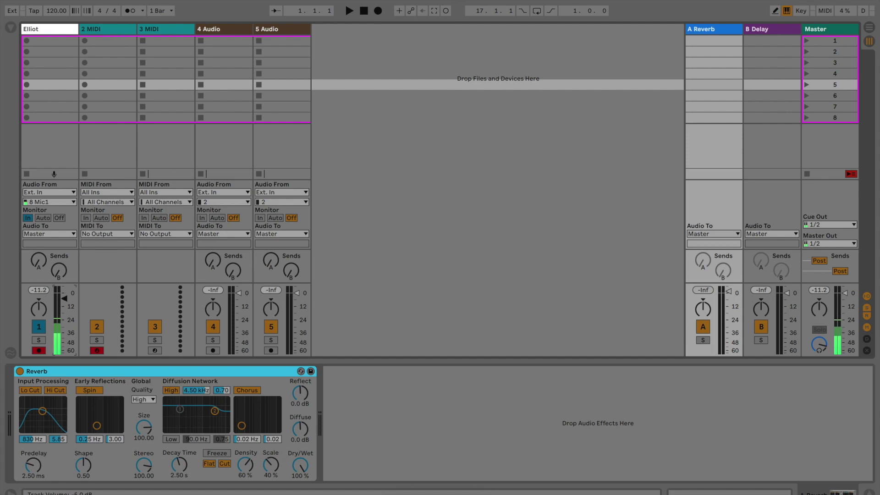
{"action": "mouse_move", "coordinate": [64, 301]}
{"action": "left_mouse_down"}
{"action": "mouse_move", "coordinate": [64, 315]}
{"action": "mouse_move", "coordinate": [64, 298]}
{"action": "left_mouse_up"}
Step: Hide the input/output routing, send controls and return tracks in the mixer
{"action": "left_click", "coordinate": [866, 297]}
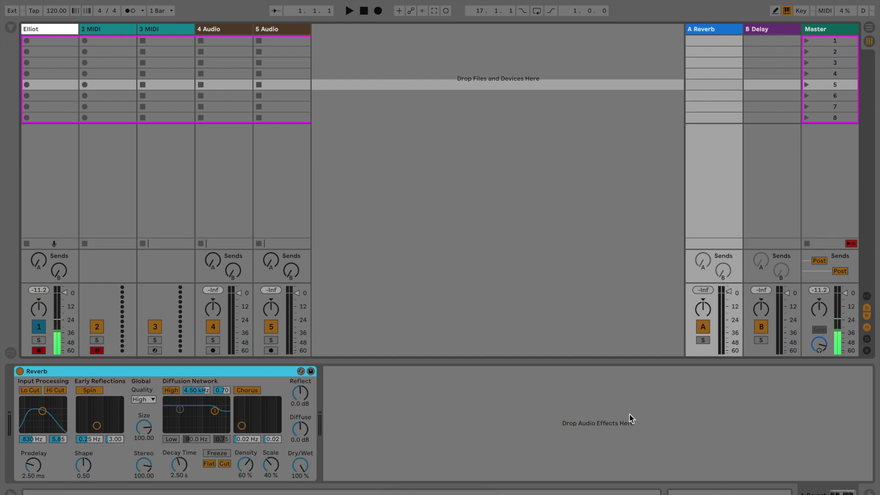
{"action": "left_click", "coordinate": [868, 309]}
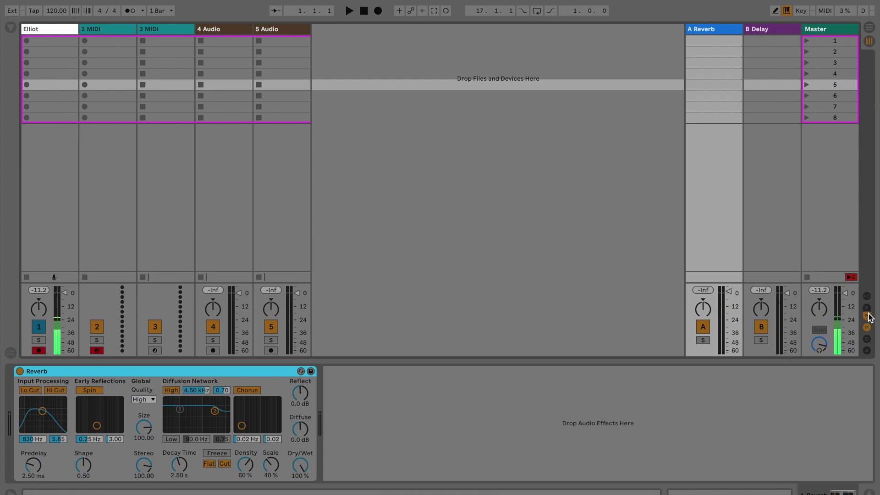
{"action": "left_click", "coordinate": [869, 317]}
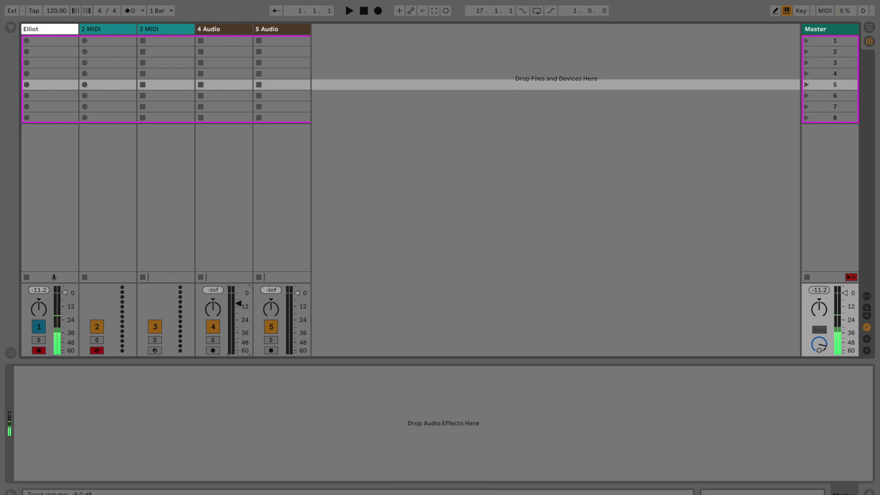
Step: Nudge 4 Audio's volume to -0.5 dB, then collapse and reopen the device area
{"action": "left_click_drag", "start_coordinate": [236, 298], "coordinate": [236, 301]}
{"action": "key", "text": "super+alt+l"}
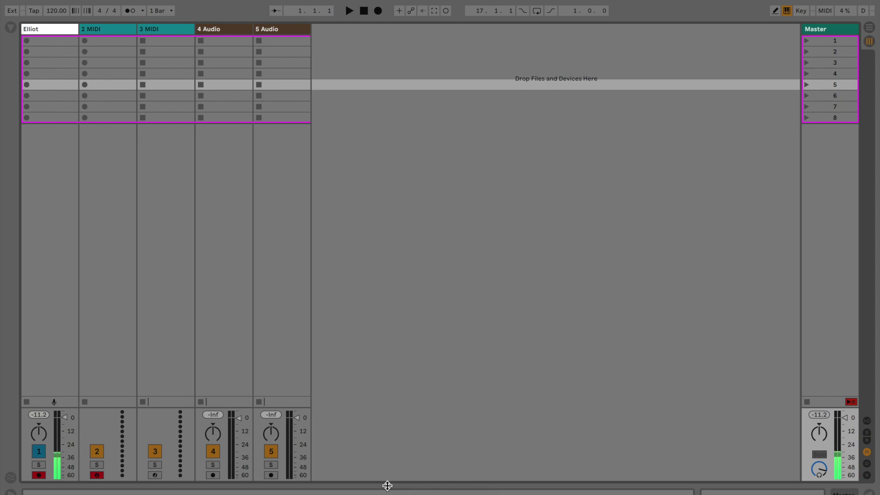
{"action": "key", "text": "super+alt+l"}
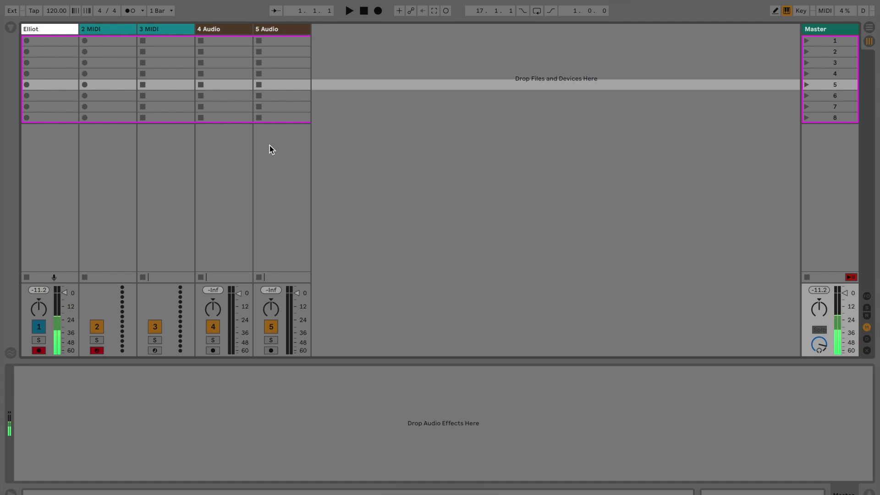
Step: Browse clip slots on 2 MIDI and 3 MIDI, ending on Elliot's first slot
{"action": "left_click", "coordinate": [101, 43]}
{"action": "left_click", "coordinate": [110, 63]}
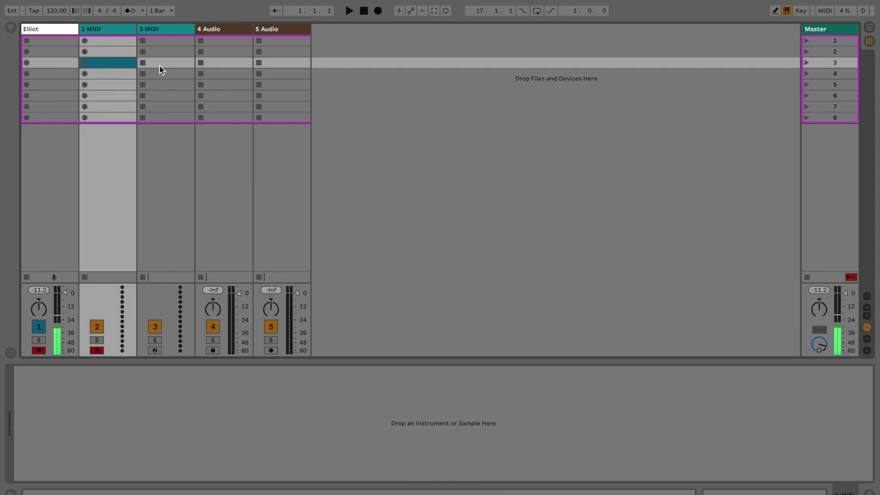
{"action": "left_click", "coordinate": [170, 41]}
{"action": "left_click", "coordinate": [169, 52]}
{"action": "left_click", "coordinate": [169, 73]}
{"action": "left_click", "coordinate": [165, 106]}
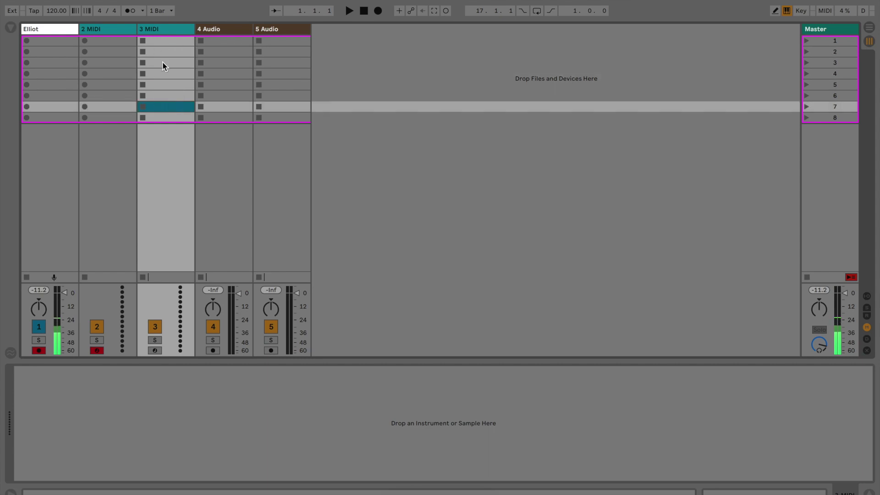
{"action": "left_click", "coordinate": [151, 51]}
{"action": "left_click", "coordinate": [28, 42]}
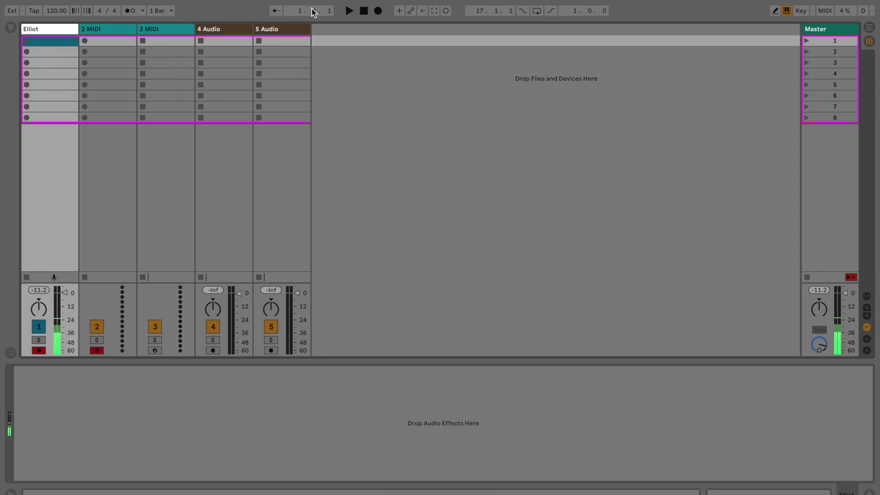
Step: Record the Elliot 2 clip in Elliot's first slot, move it to scene 4 and launch it
{"action": "left_click", "coordinate": [28, 42]}
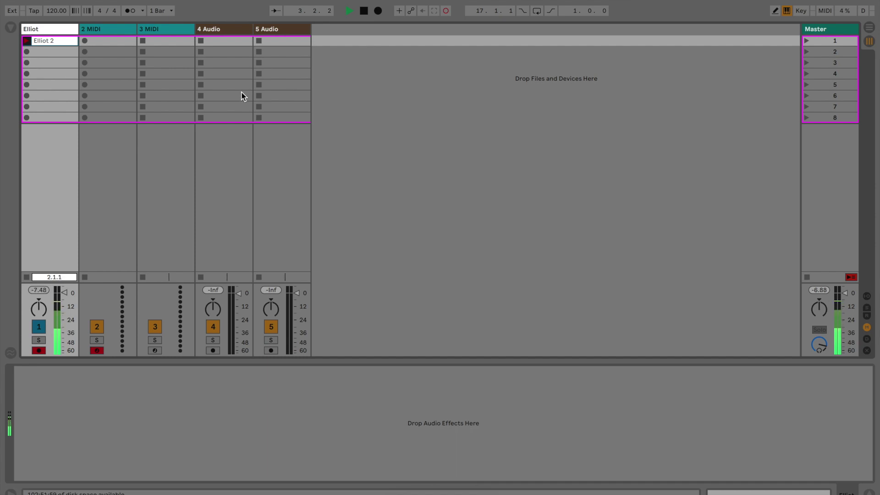
{"action": "left_click_drag", "start_coordinate": [38, 43], "coordinate": [43, 74]}
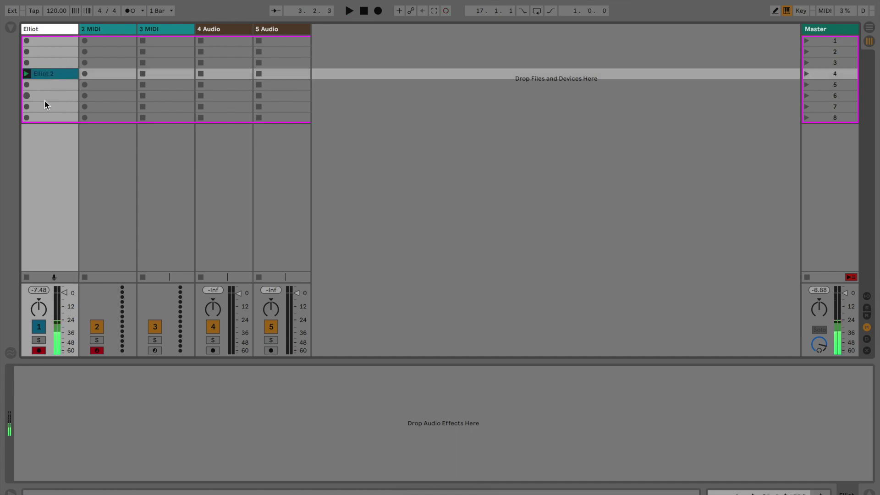
{"action": "left_click", "coordinate": [26, 73]}
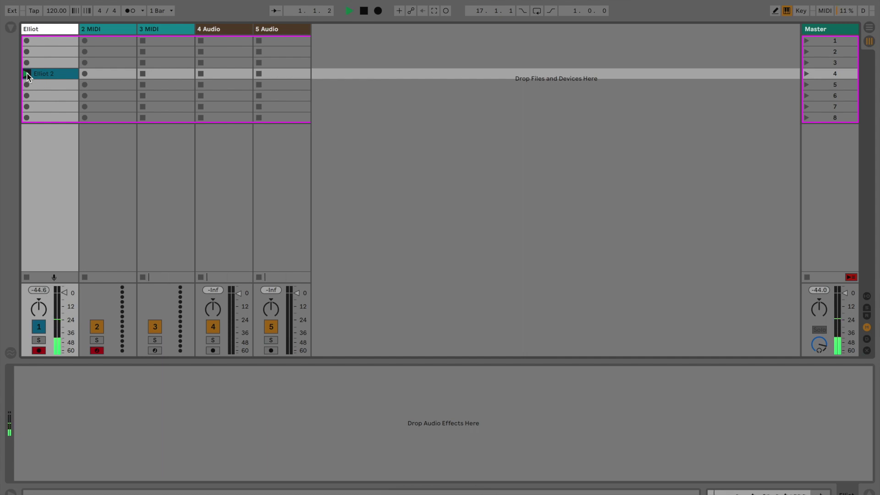
Step: Show the I/O section, stop playback and set Elliot's input monitoring to In
{"action": "left_click", "coordinate": [867, 297]}
{"action": "left_click", "coordinate": [56, 252]}
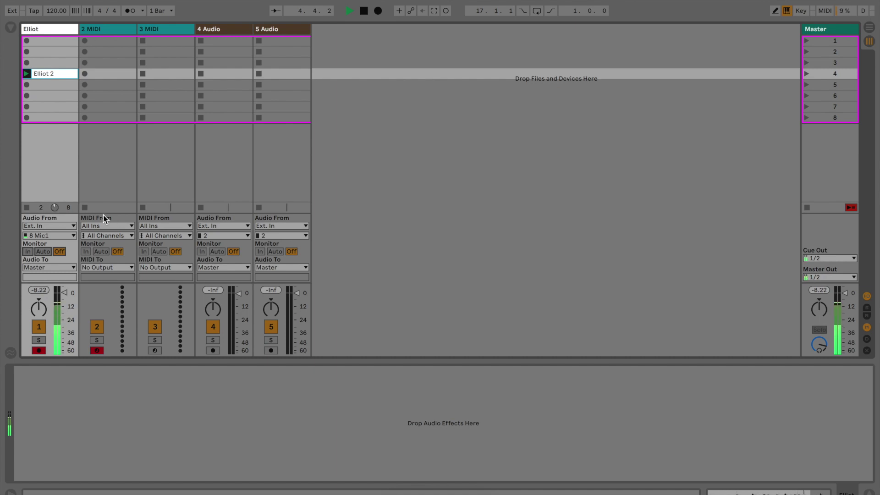
{"action": "key", "text": "space"}
{"action": "left_click", "coordinate": [28, 252]}
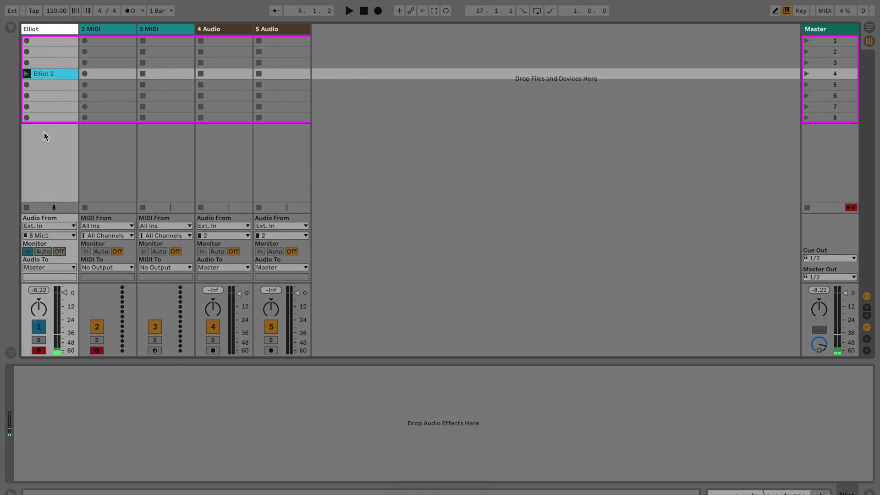
Step: Drag the Elliot 2 clip into the empty track area and view the result in Arrangement View
{"action": "left_click", "coordinate": [47, 78]}
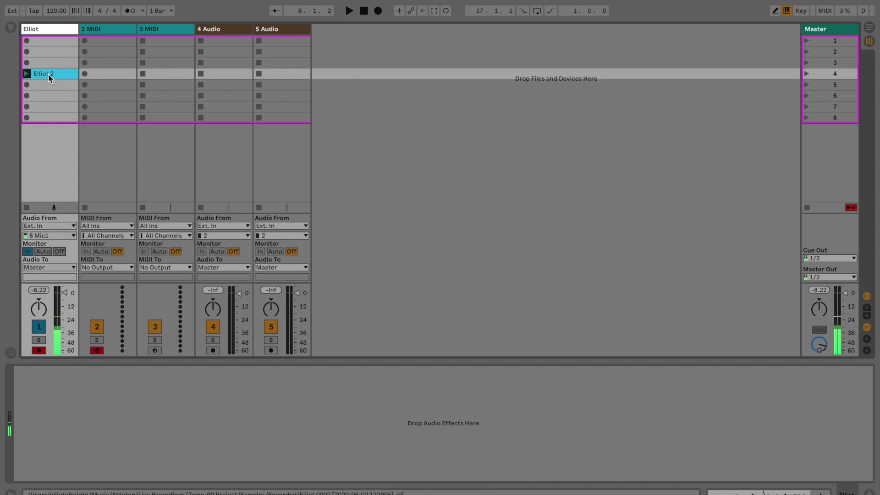
{"action": "left_click_drag", "start_coordinate": [49, 76], "coordinate": [393, 110]}
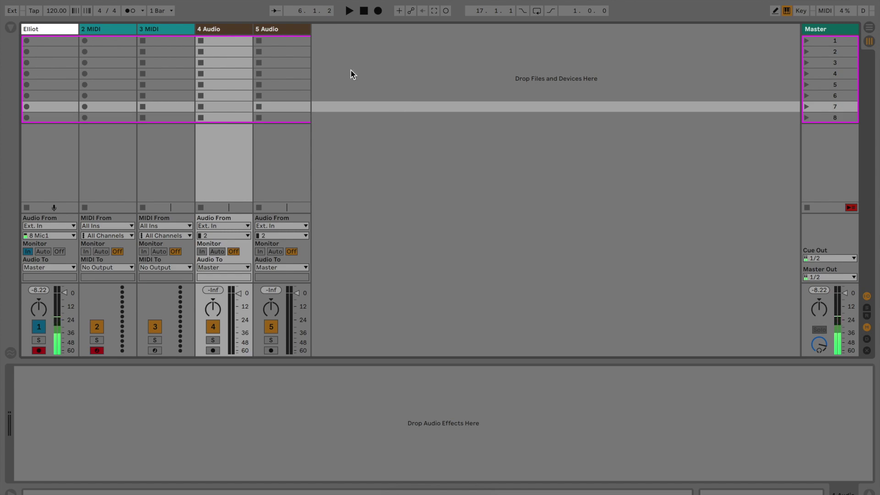
{"action": "key", "text": "Tab"}
{"action": "left_click", "coordinate": [338, 147]}
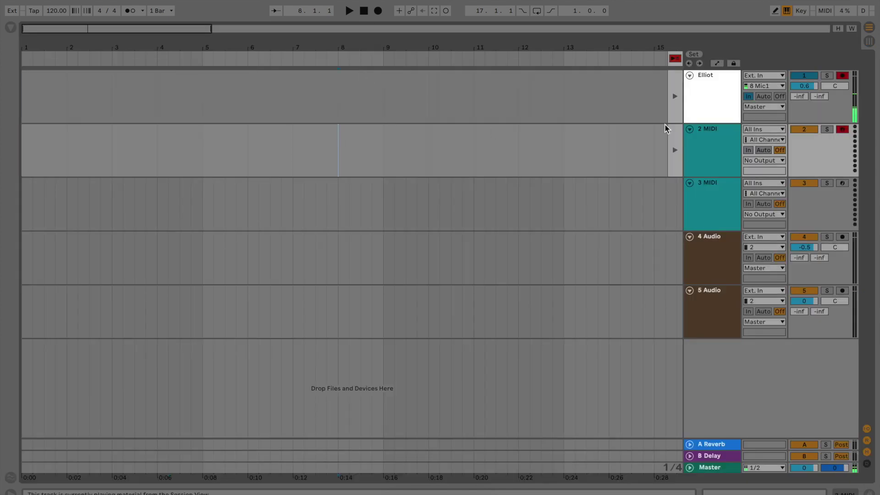
{"action": "left_click", "coordinate": [678, 60]}
{"action": "left_click_drag", "start_coordinate": [112, 111], "coordinate": [573, 296]}
{"action": "left_click_drag", "start_coordinate": [78, 114], "coordinate": [573, 410]}
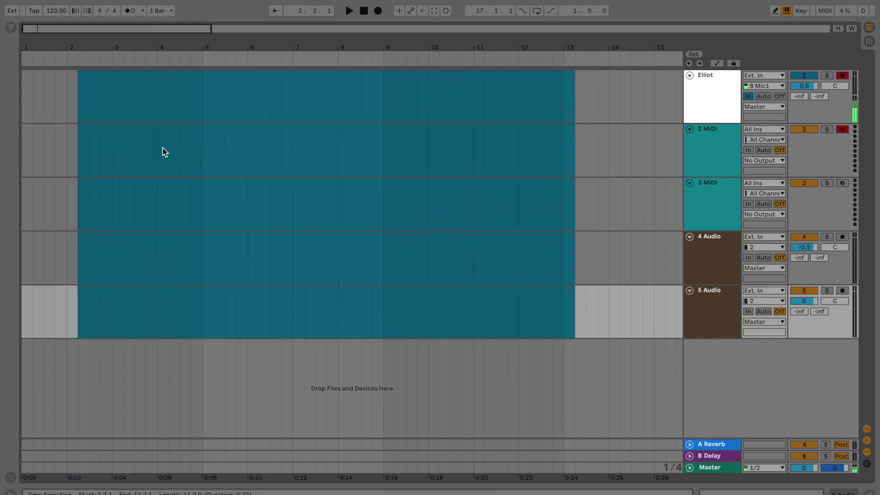
{"action": "left_click_drag", "start_coordinate": [35, 153], "coordinate": [611, 188]}
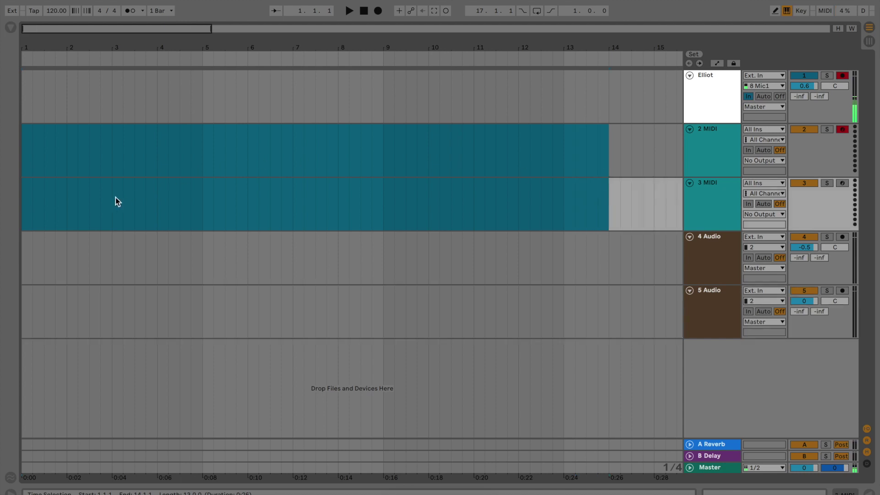
{"action": "left_click_drag", "start_coordinate": [114, 199], "coordinate": [623, 204]}
{"action": "left_click_drag", "start_coordinate": [181, 270], "coordinate": [752, 320]}
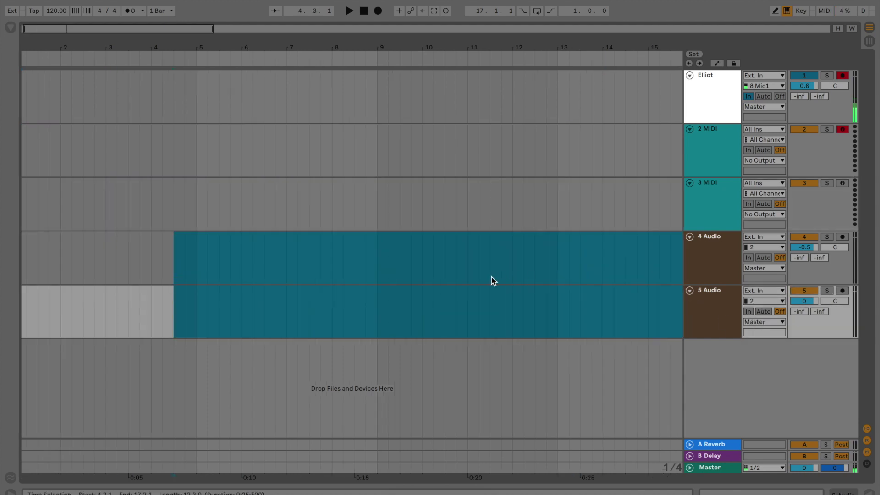
{"action": "left_click", "coordinate": [491, 279]}
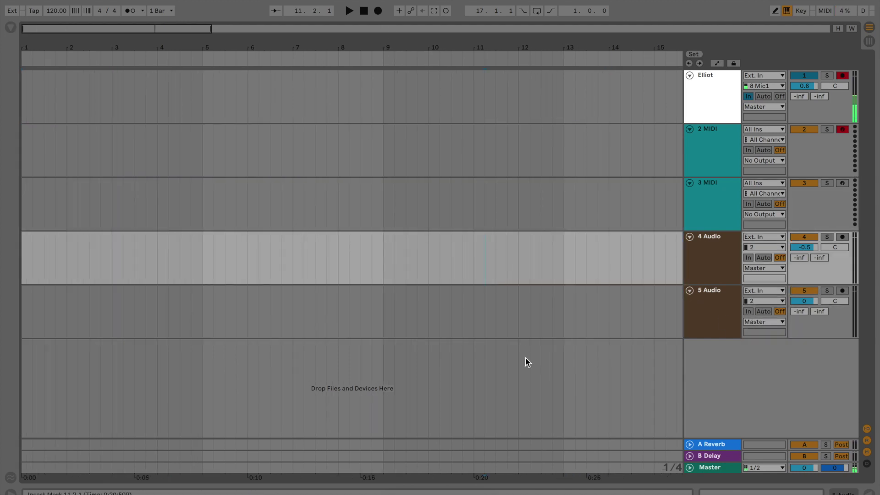
{"action": "key", "text": "Tab"}
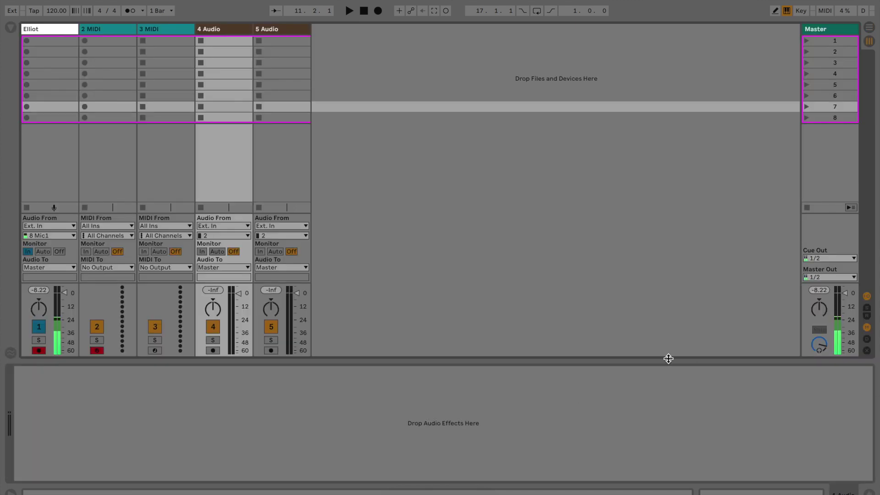
Step: Drag the device-area splitter to the bottom of the window to collapse the Device View
{"action": "left_click_drag", "start_coordinate": [564, 360], "coordinate": [565, 481]}
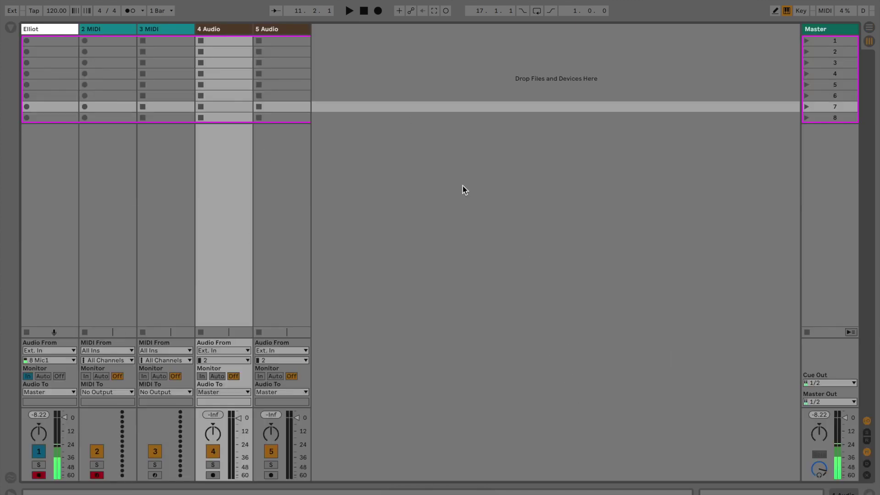